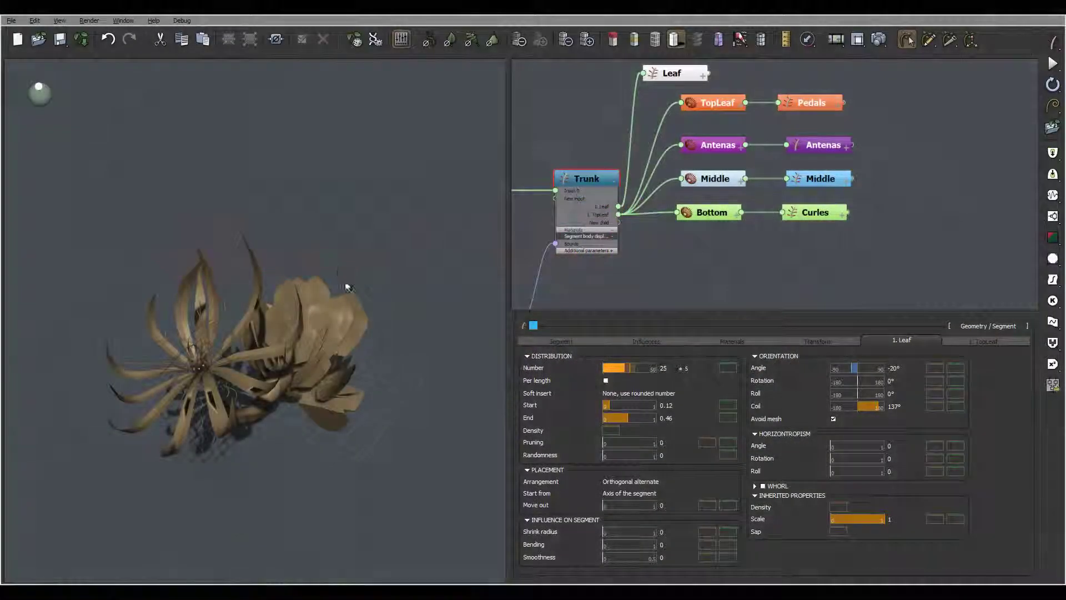
Select the Trunk node and bring up its material settings
{"action": "right_click_drag", "start_coordinate": [346, 284], "coordinate": [437, 265]}
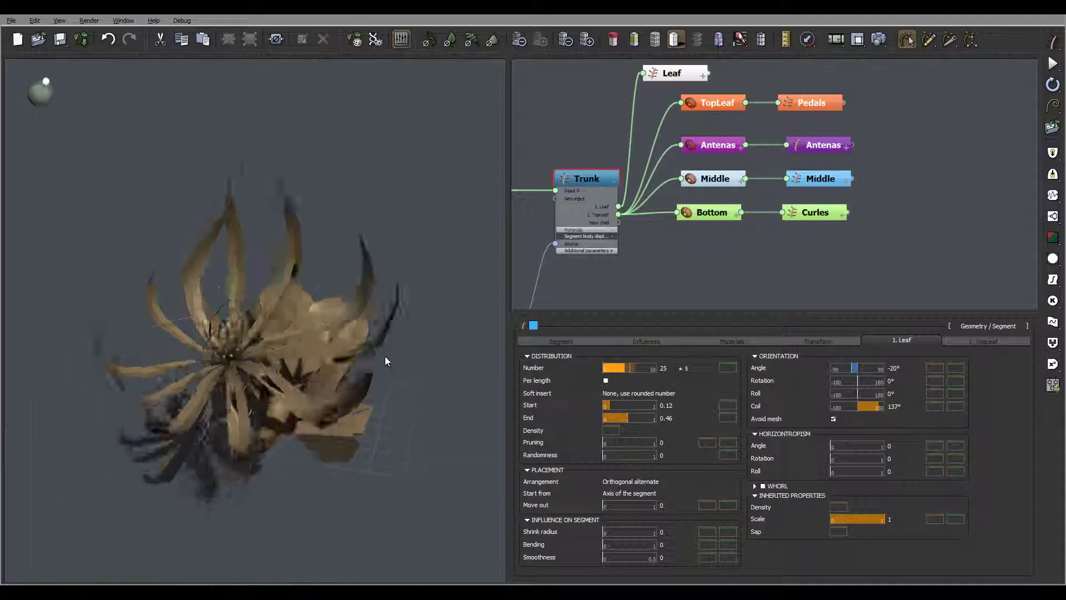
{"action": "right_click_drag", "start_coordinate": [384, 356], "coordinate": [232, 387]}
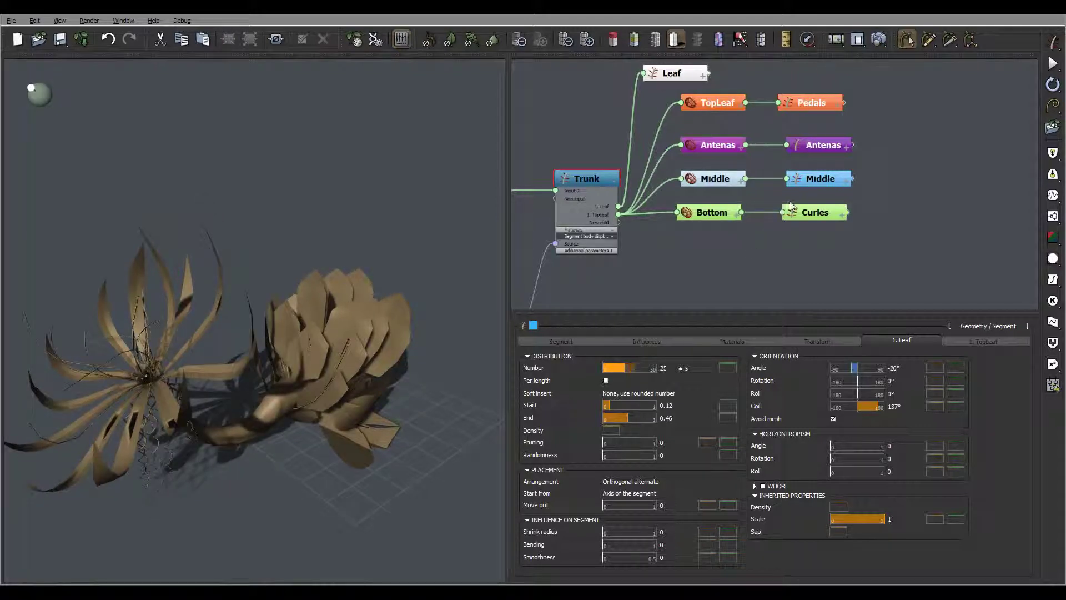
{"action": "middle_click_drag", "start_coordinate": [730, 238], "coordinate": [830, 201]}
{"action": "double_click", "coordinate": [699, 144]}
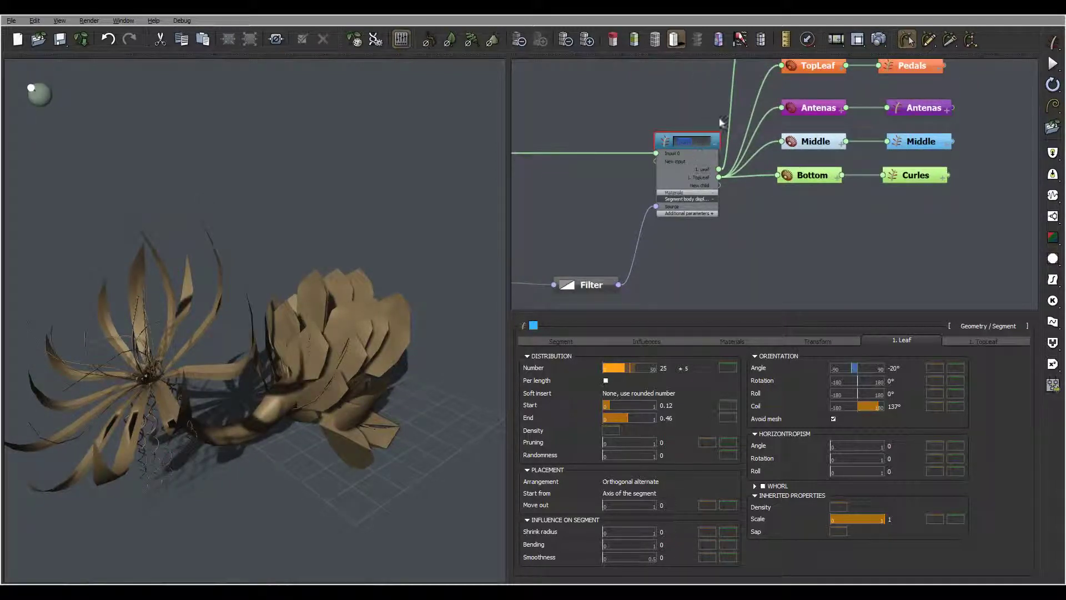
{"action": "left_click", "coordinate": [732, 342]}
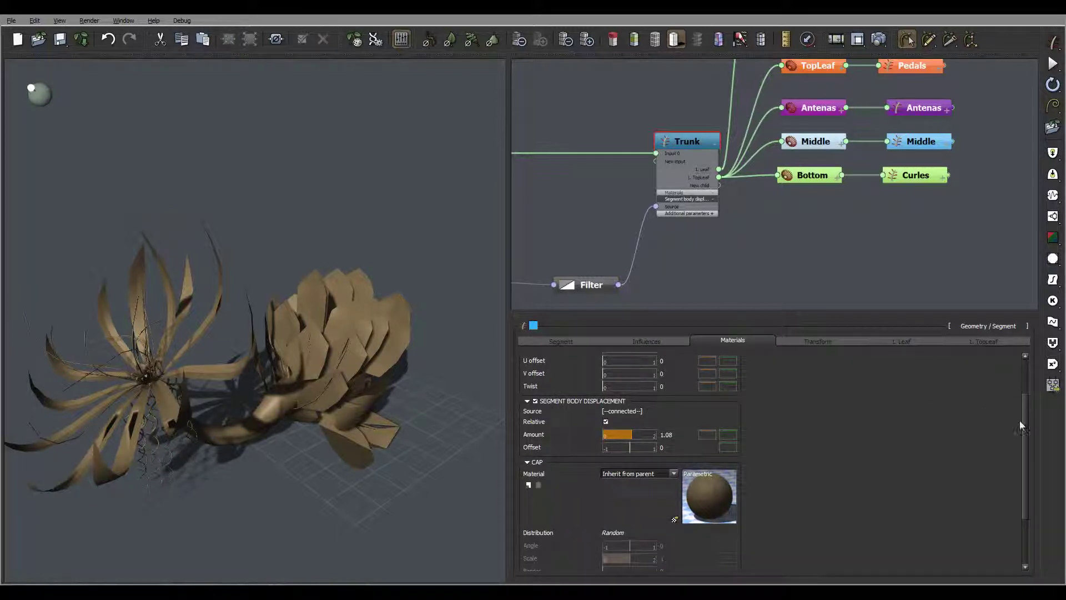
{"action": "left_click_drag", "start_coordinate": [1026, 401], "coordinate": [1029, 344]}
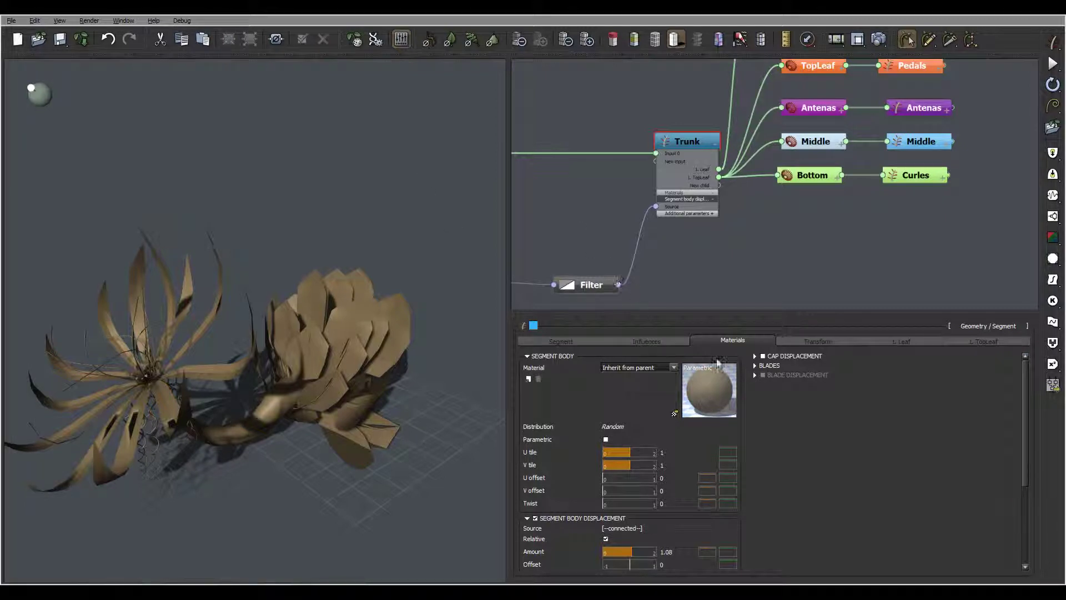
Make the trunk's Segment Body material colour a mapped picture using Bark.jpg
{"action": "double_click", "coordinate": [695, 387]}
{"action": "left_click_drag", "start_coordinate": [322, 112], "coordinate": [579, 87]}
{"action": "left_click", "coordinate": [415, 236]}
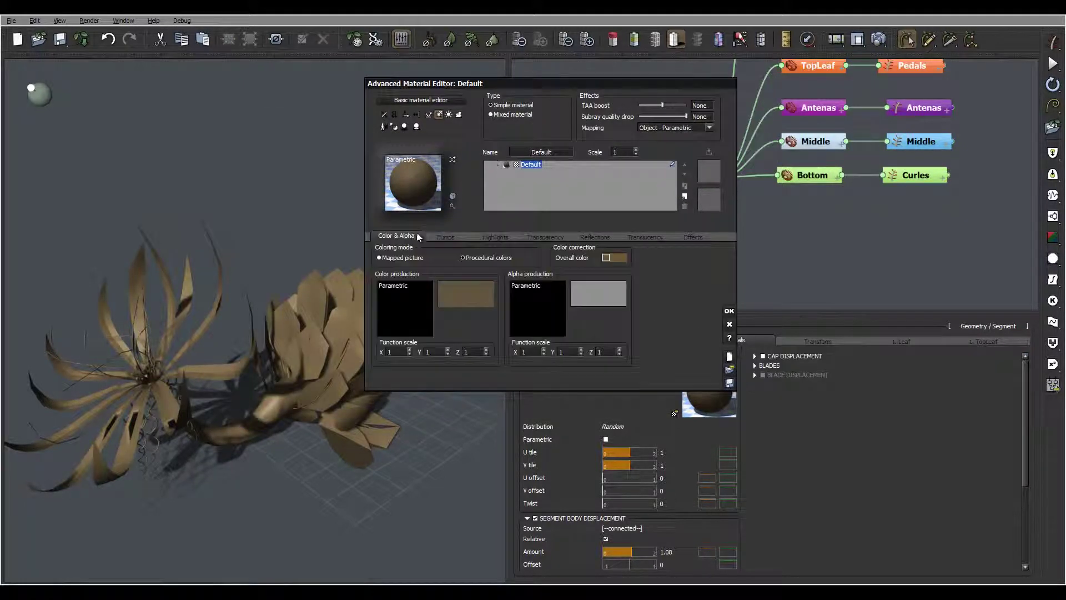
{"action": "left_click", "coordinate": [461, 317]}
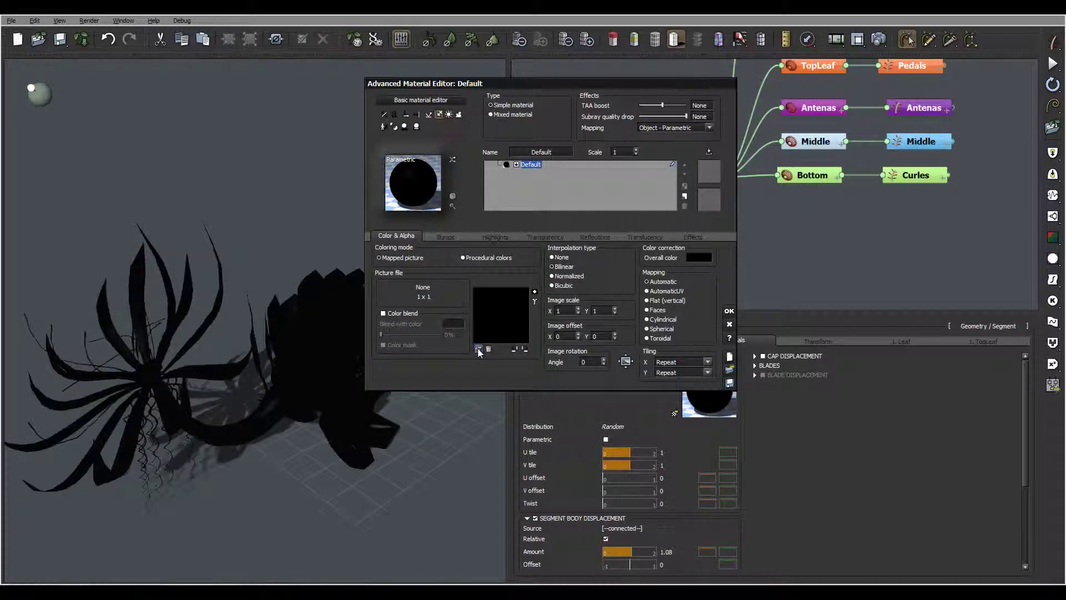
{"action": "left_click", "coordinate": [423, 292]}
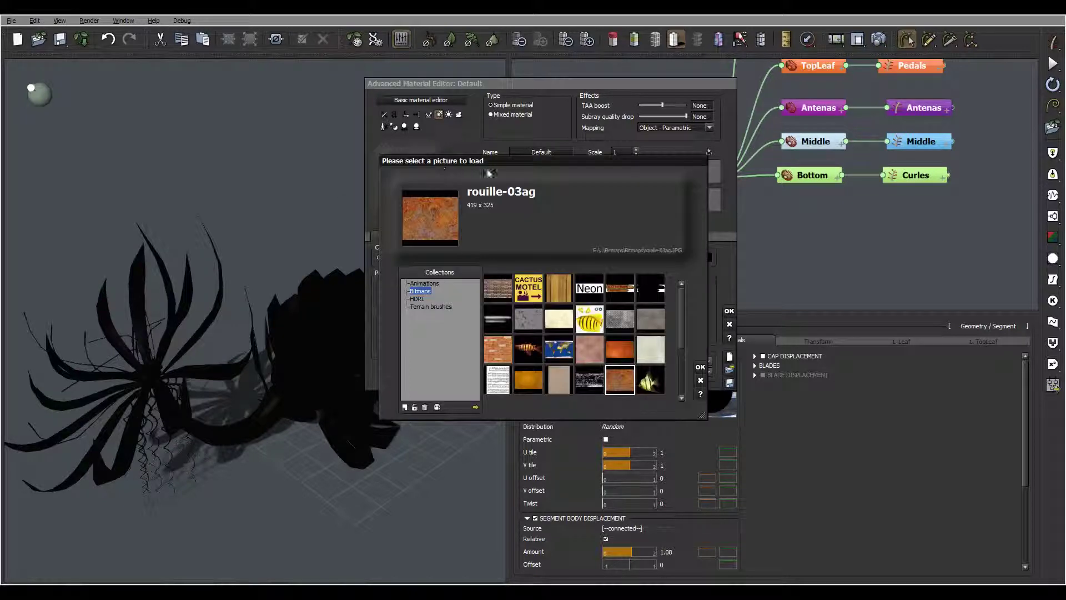
{"action": "left_click", "coordinate": [414, 407]}
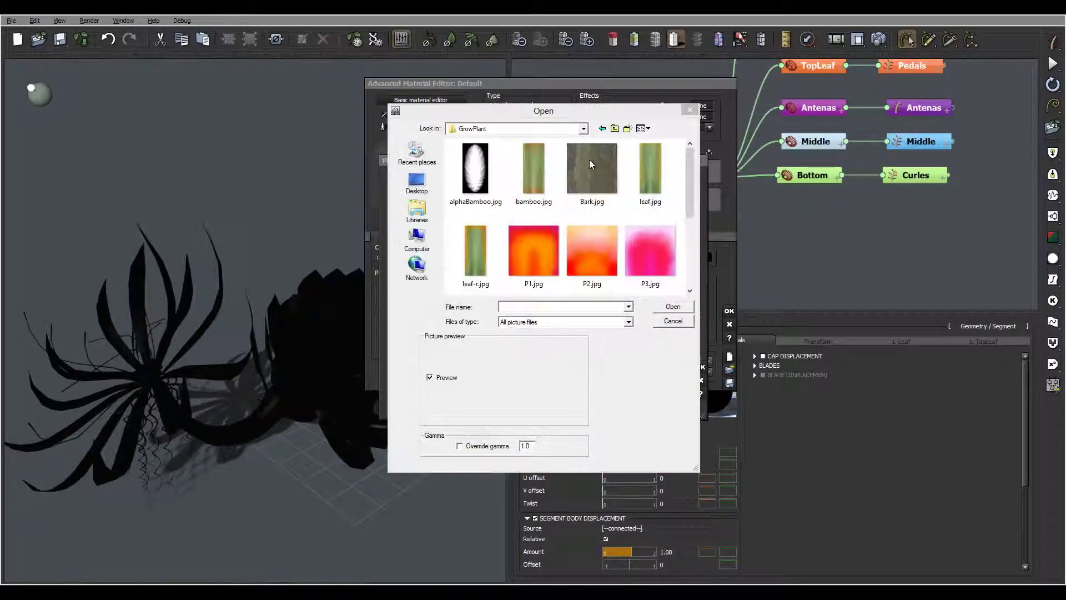
{"action": "left_click", "coordinate": [592, 170]}
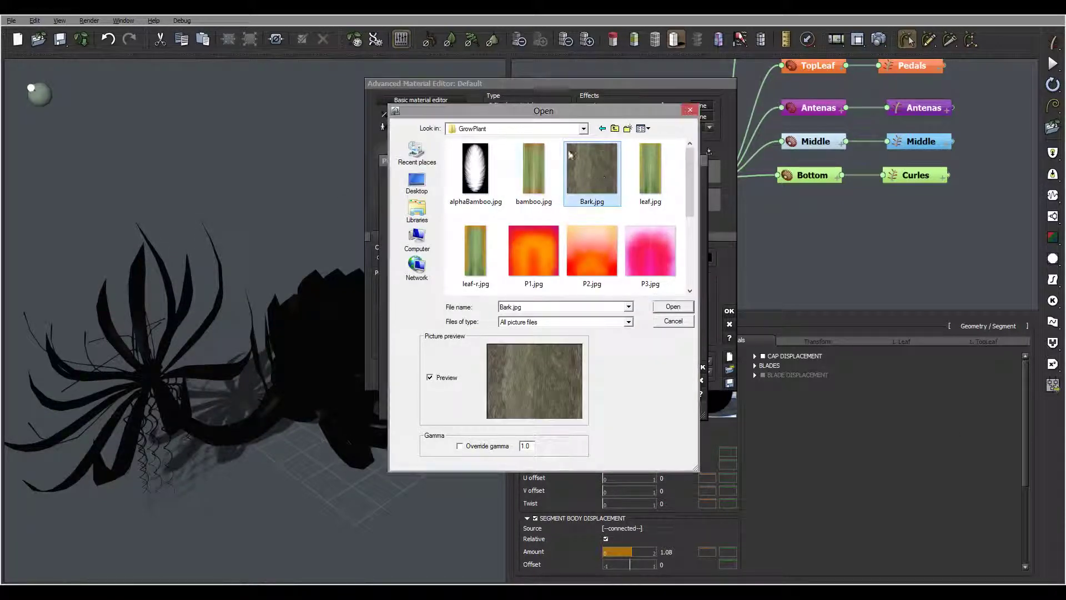
{"action": "left_click", "coordinate": [672, 307]}
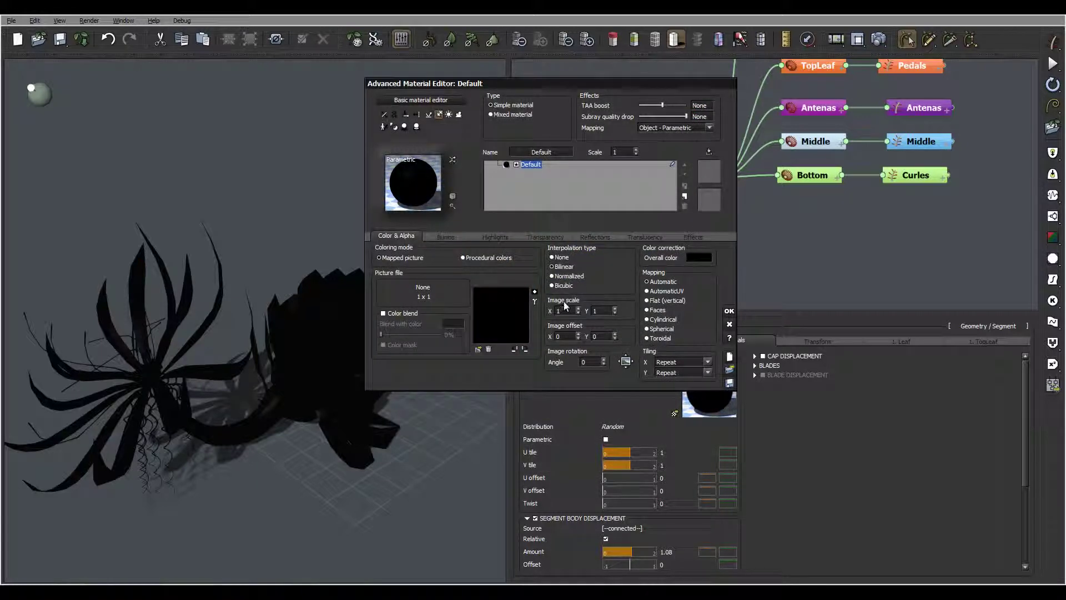
Rename the bark material and apply it, closing the material editor
{"action": "left_click", "coordinate": [494, 238]}
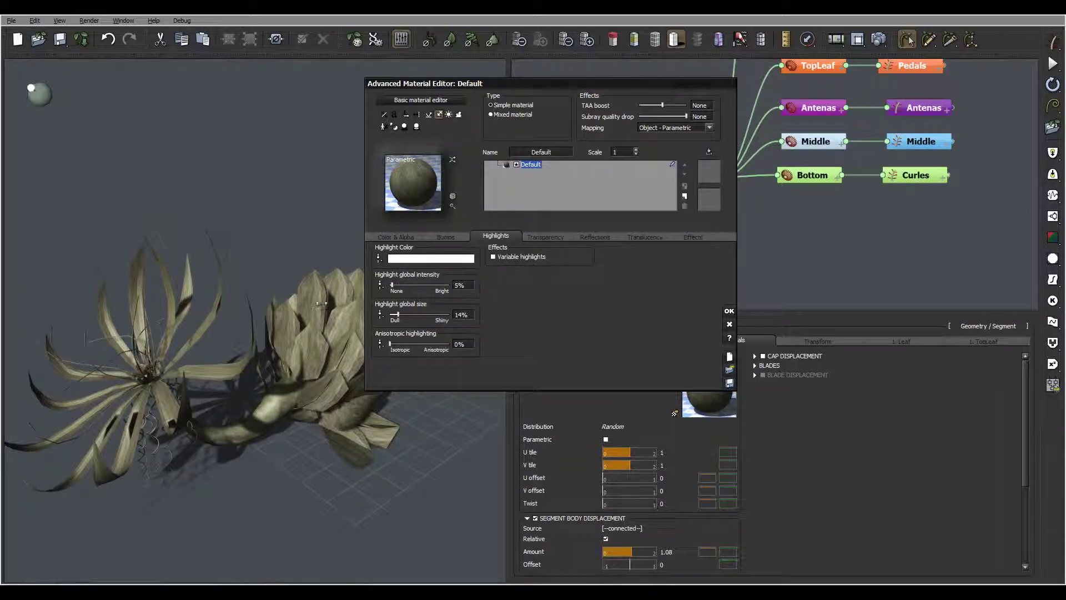
{"action": "double_click", "coordinate": [557, 152]}
{"action": "left_click", "coordinate": [728, 312]}
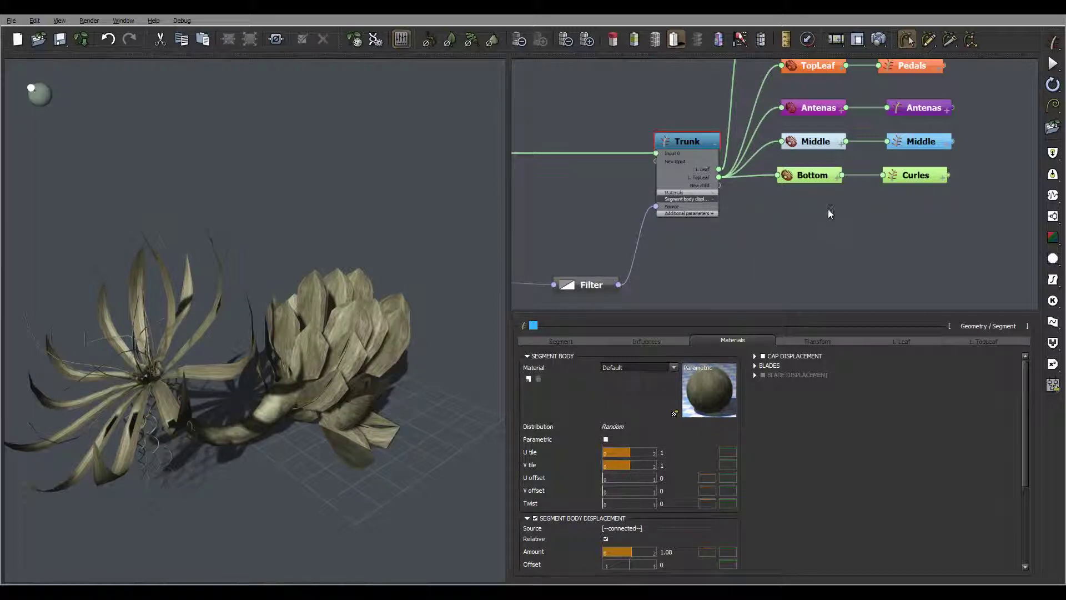
Select the Leaf node and assign the Bark material to its blades
{"action": "middle_click_drag", "start_coordinate": [827, 225], "coordinate": [755, 235]}
{"action": "left_click", "coordinate": [687, 72]}
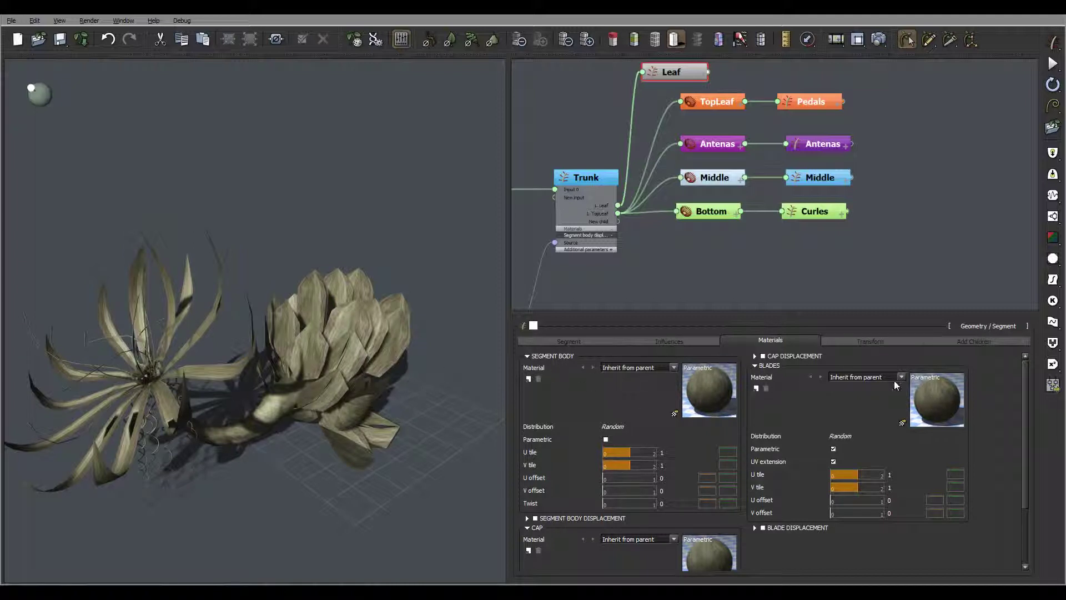
{"action": "left_click", "coordinate": [867, 378]}
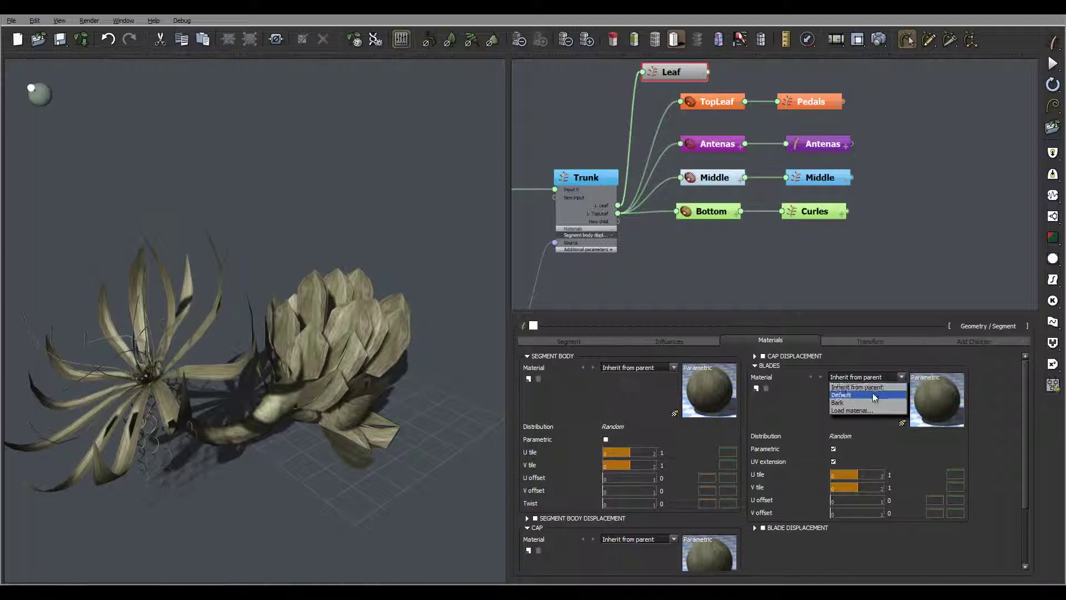
{"action": "left_click", "coordinate": [872, 403]}
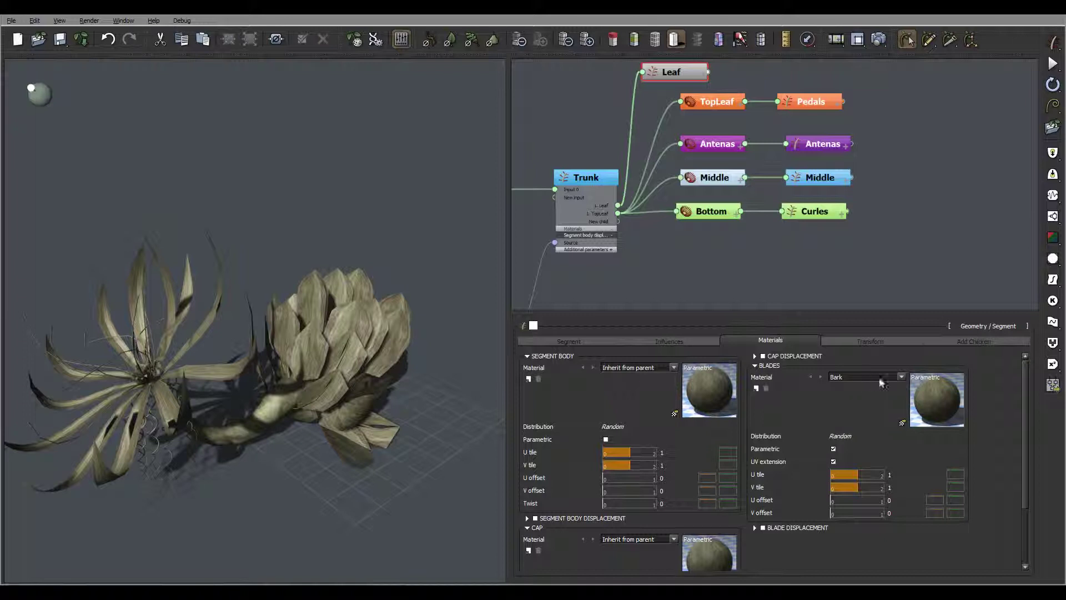
{"action": "double_click", "coordinate": [934, 399]}
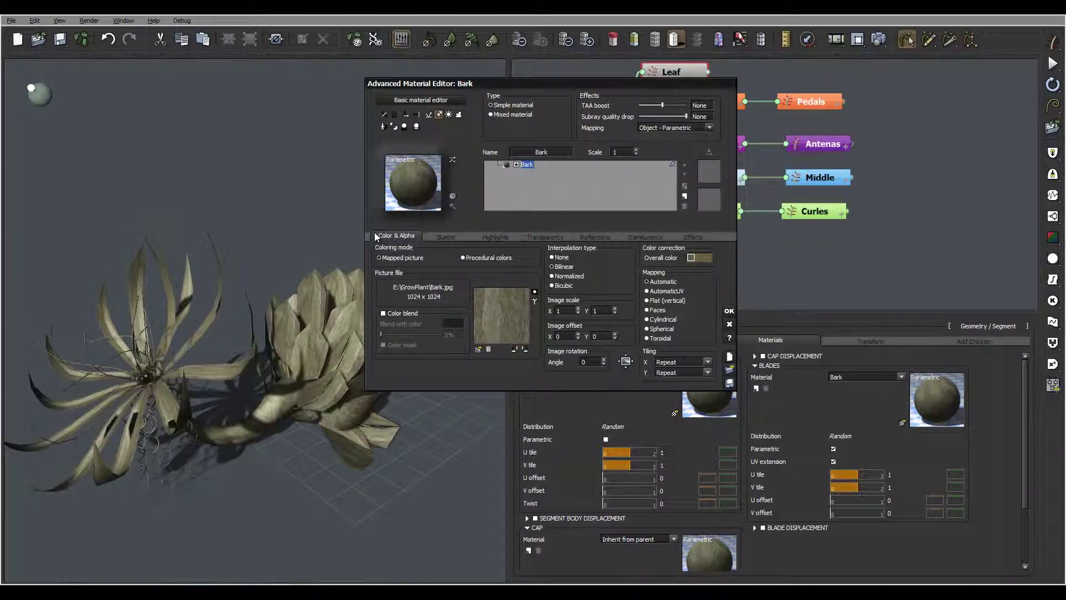
Load Pcover.jpg as the blade material's picture, rename it Leaf, and confirm
{"action": "left_click", "coordinate": [525, 349]}
{"action": "left_click", "coordinate": [475, 409]}
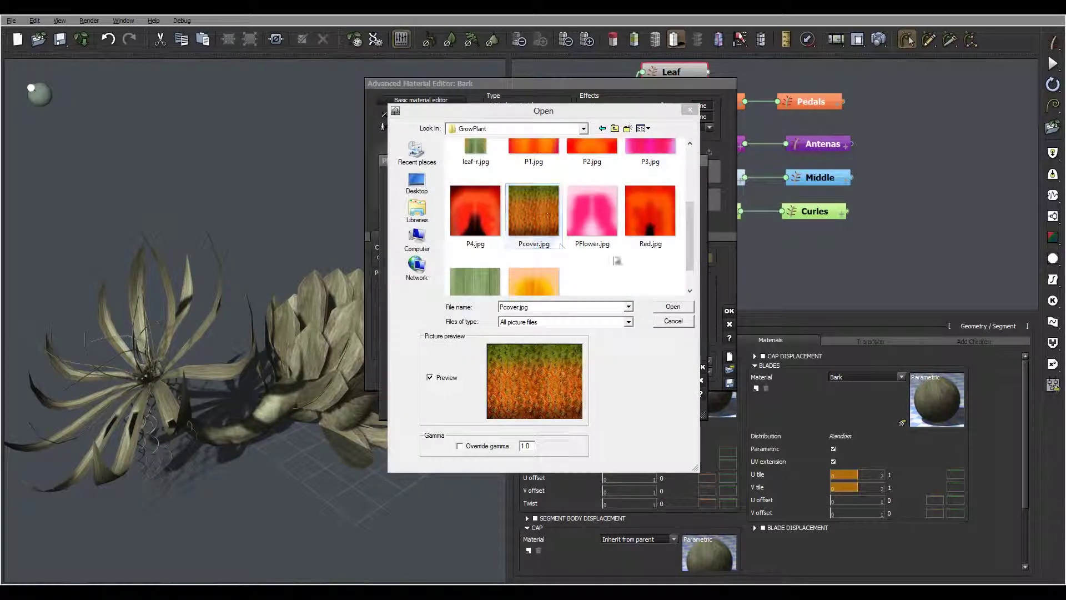
{"action": "left_click", "coordinate": [673, 308]}
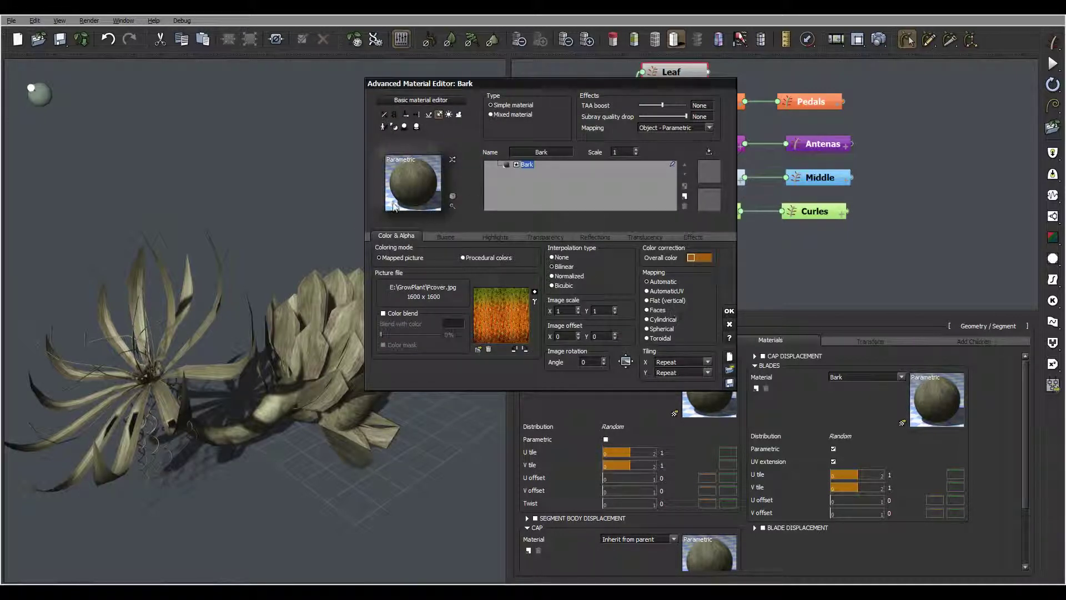
{"action": "double_click", "coordinate": [551, 152]}
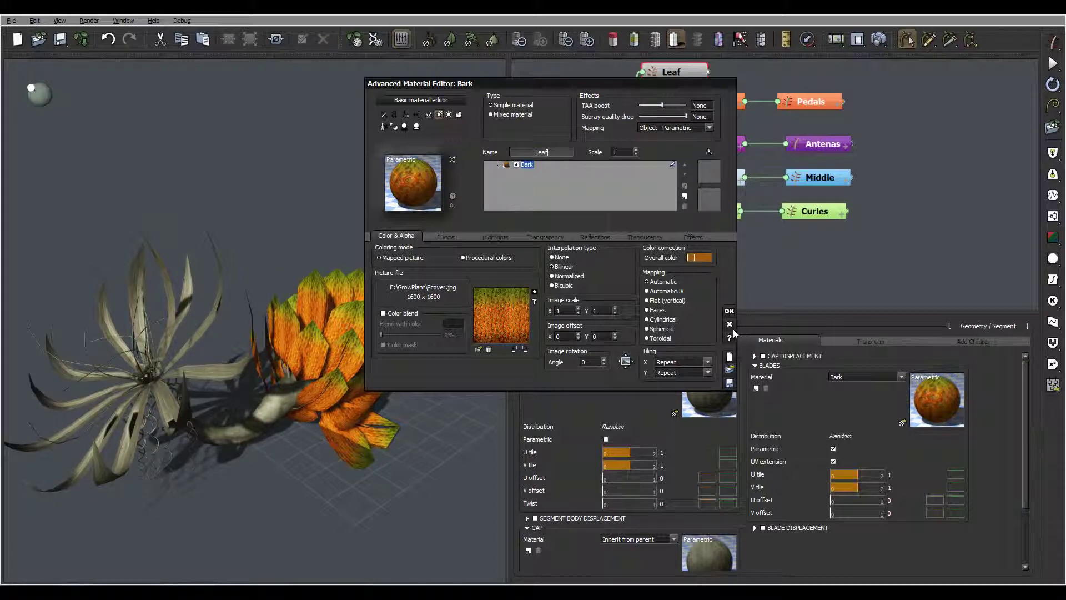
{"action": "left_click", "coordinate": [729, 311]}
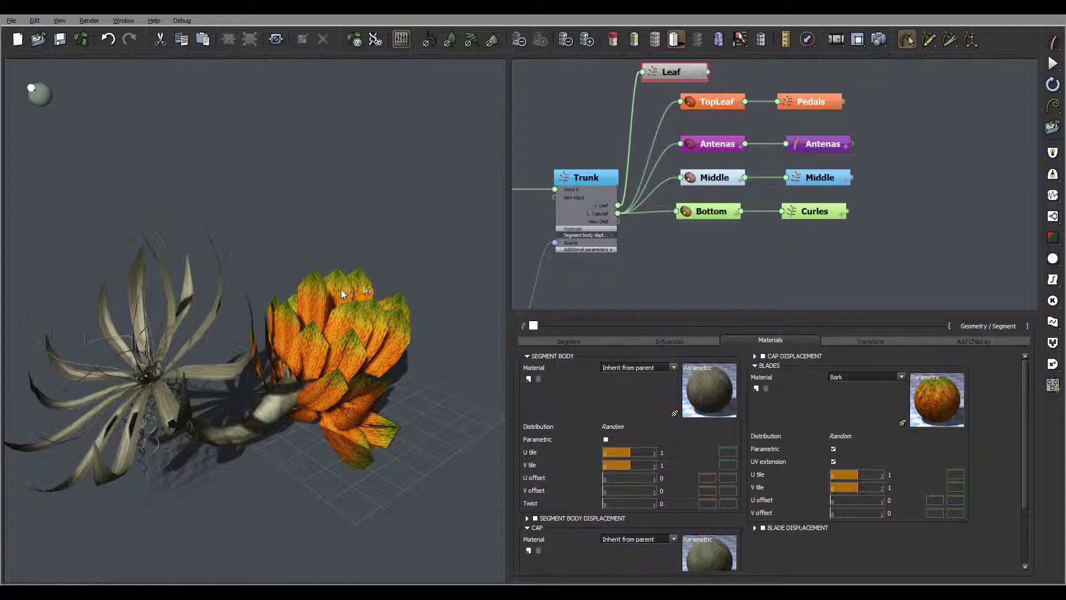
Select the Pedals node and assign the Leaf material to its segment body
{"action": "left_click_drag", "start_coordinate": [392, 306], "coordinate": [318, 350]}
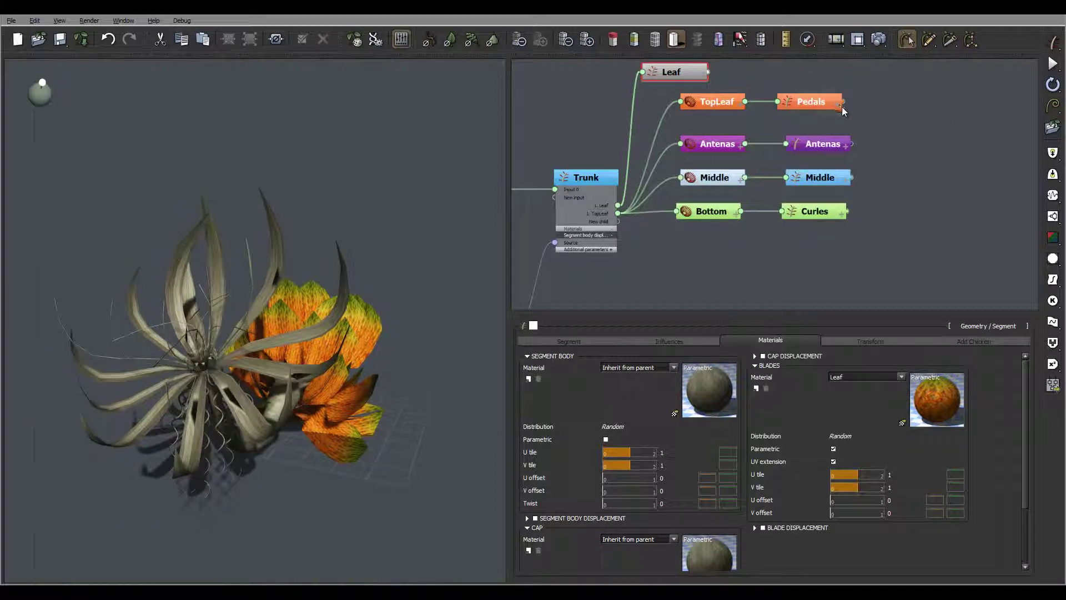
{"action": "left_click", "coordinate": [824, 103]}
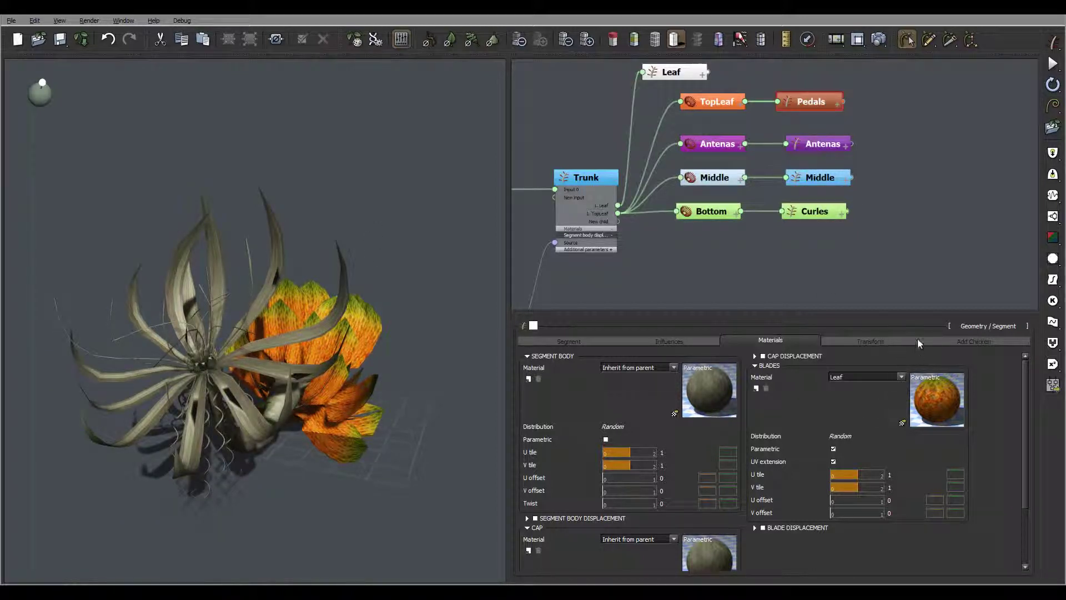
{"action": "left_click", "coordinate": [768, 341]}
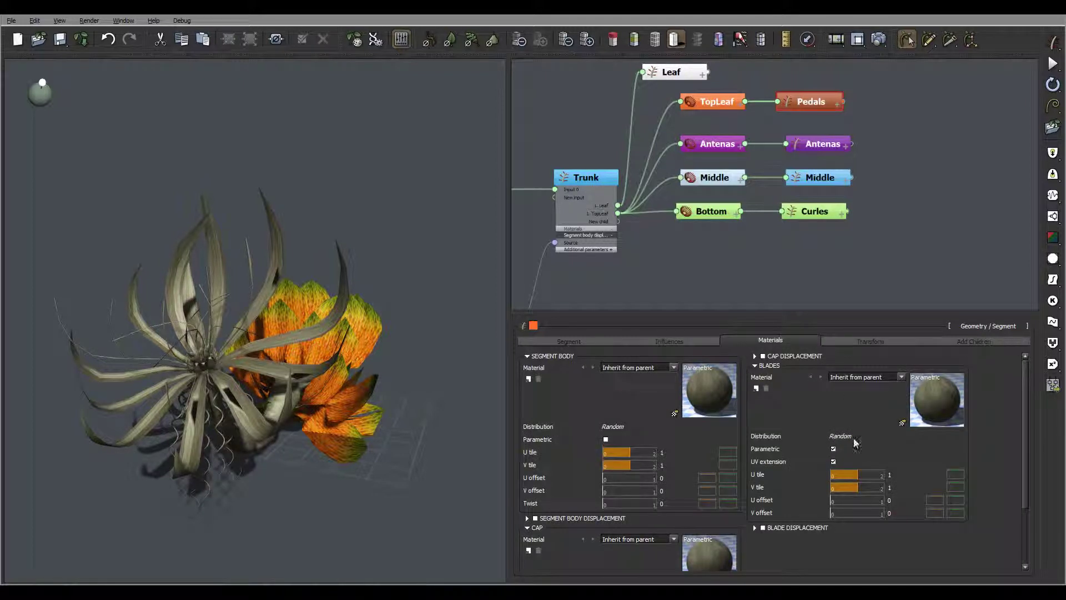
{"action": "left_click", "coordinate": [674, 368]}
{"action": "left_click", "coordinate": [614, 391]}
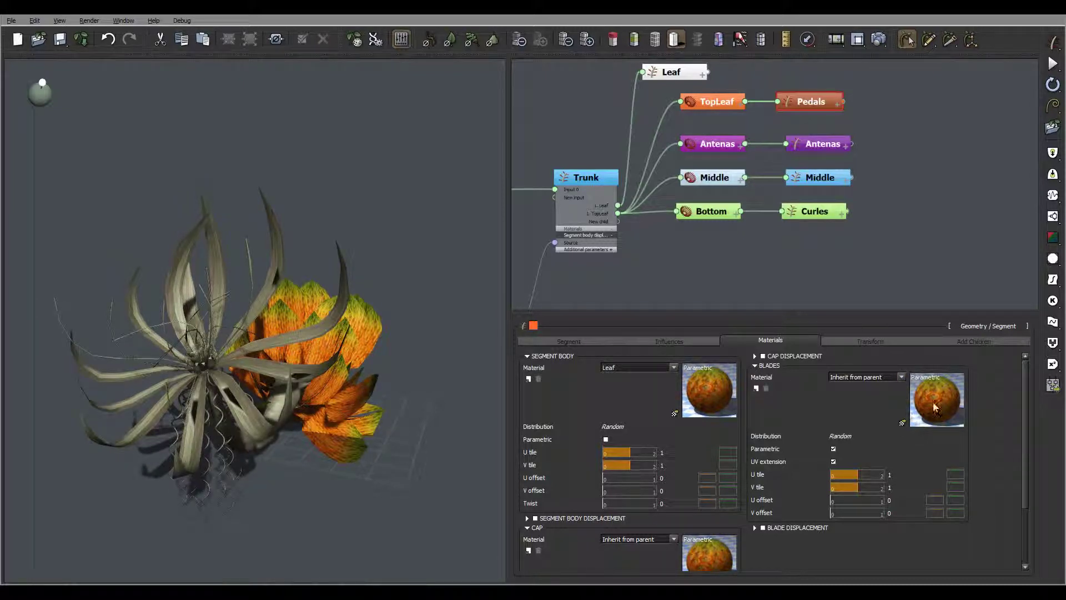
{"action": "double_click", "coordinate": [916, 421]}
Rename the material to Pedals and load P1.jpg as its picture, declining image sequence
{"action": "double_click", "coordinate": [558, 152]}
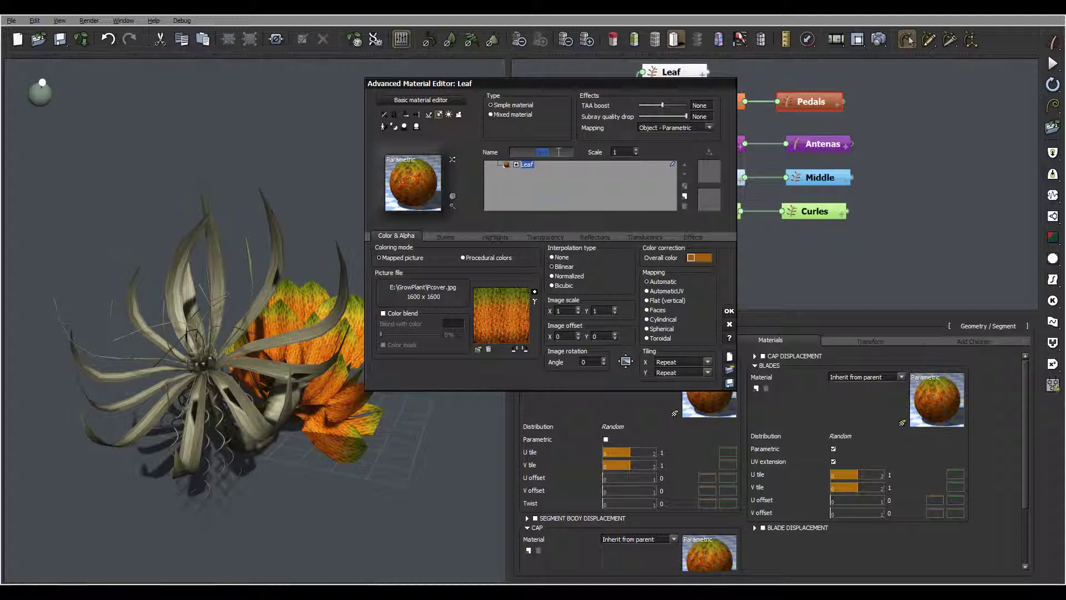
{"action": "type", "text": "Pel"}
{"action": "left_click", "coordinate": [480, 350]}
{"action": "left_click", "coordinate": [478, 349]}
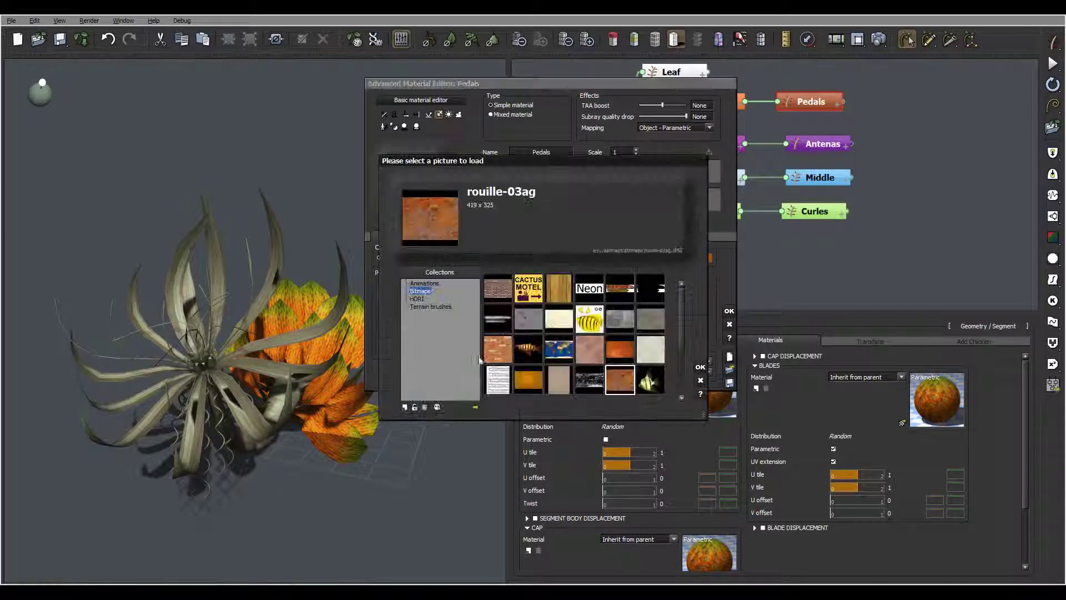
{"action": "left_click", "coordinate": [472, 411]}
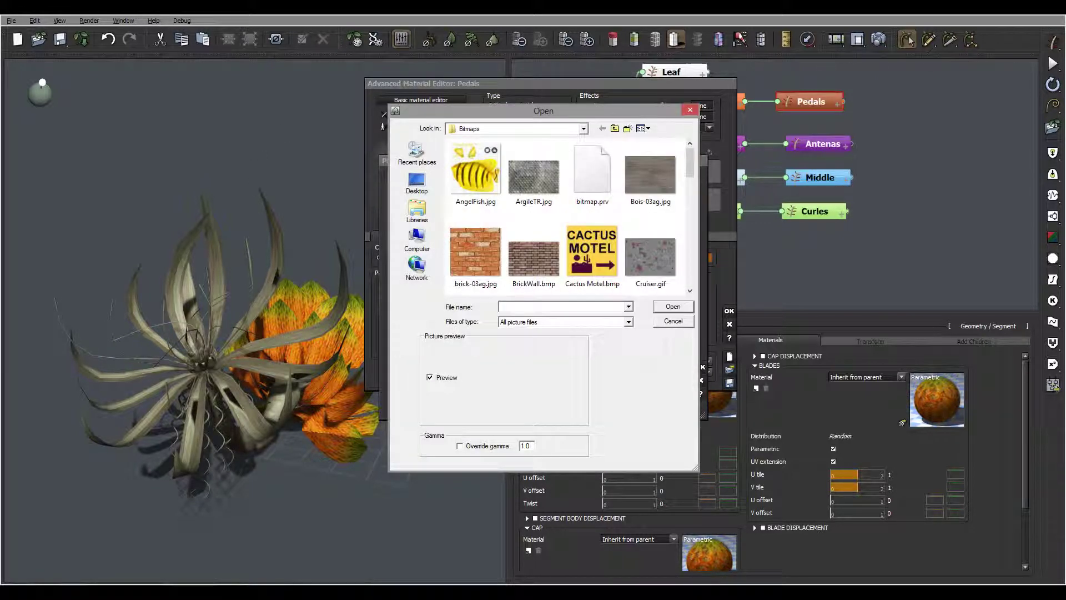
{"action": "mouse_move", "coordinate": [696, 167]}
{"action": "left_mouse_down"}
{"action": "mouse_move", "coordinate": [695, 233]}
{"action": "mouse_move", "coordinate": [693, 179]}
{"action": "left_mouse_up"}
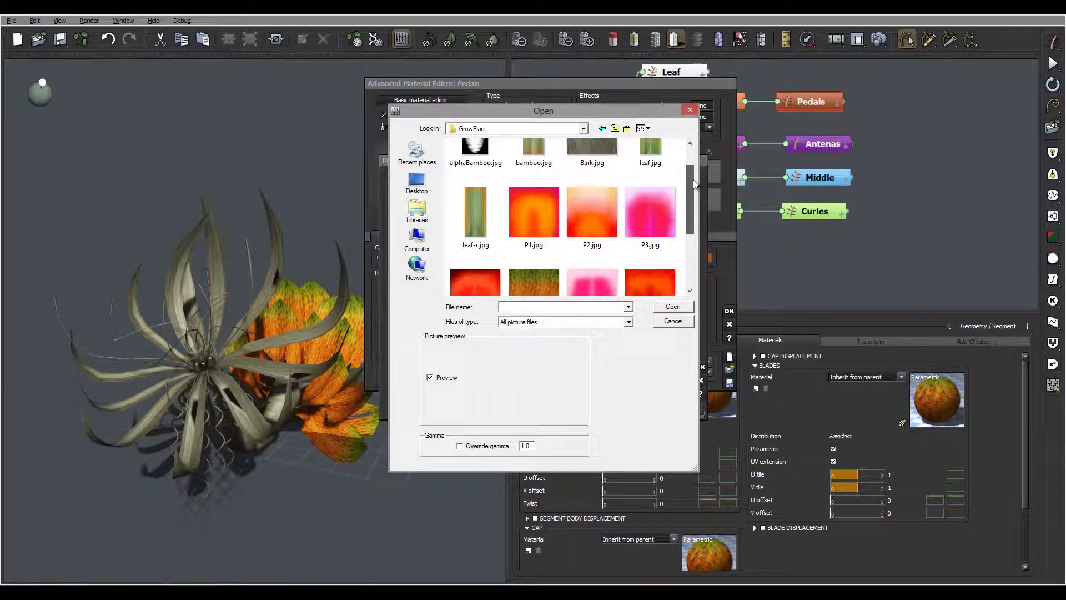
{"action": "left_click", "coordinate": [533, 213]}
{"action": "left_click", "coordinate": [674, 307]}
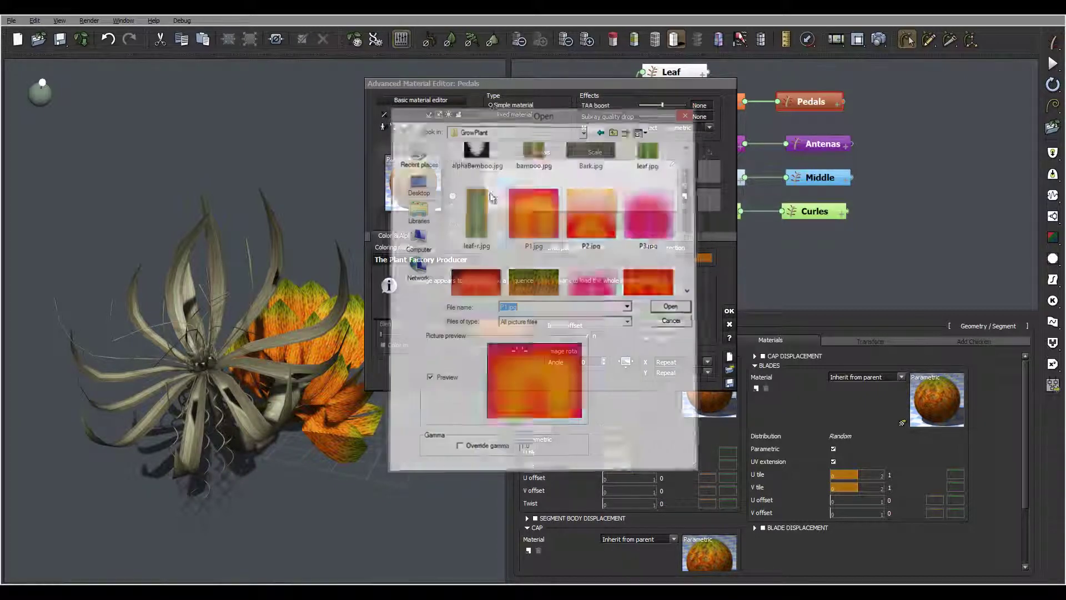
{"action": "left_click", "coordinate": [673, 309]}
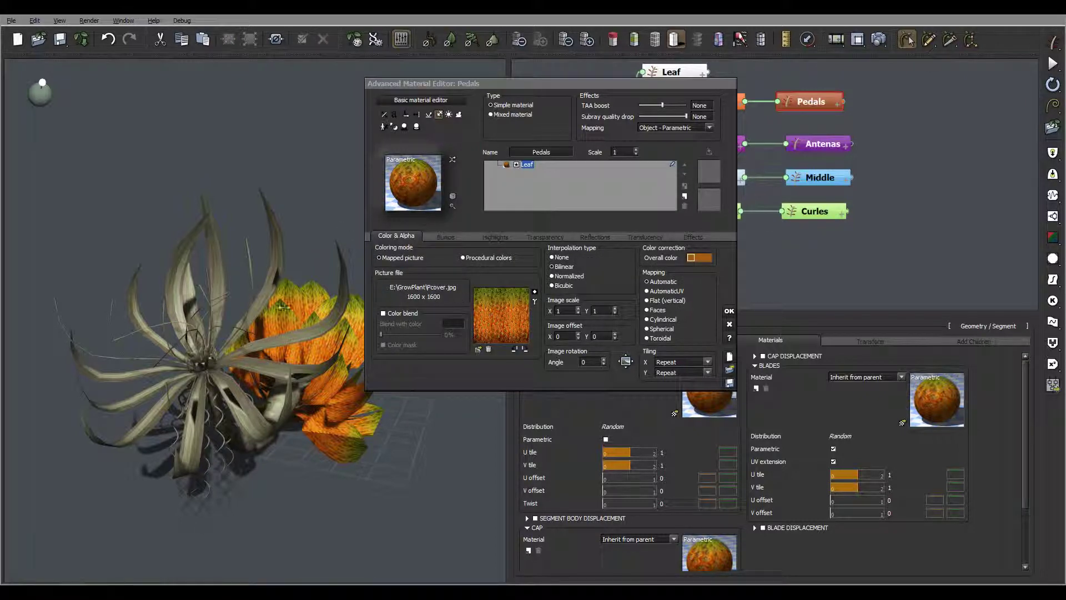
{"action": "left_click", "coordinate": [535, 301]}
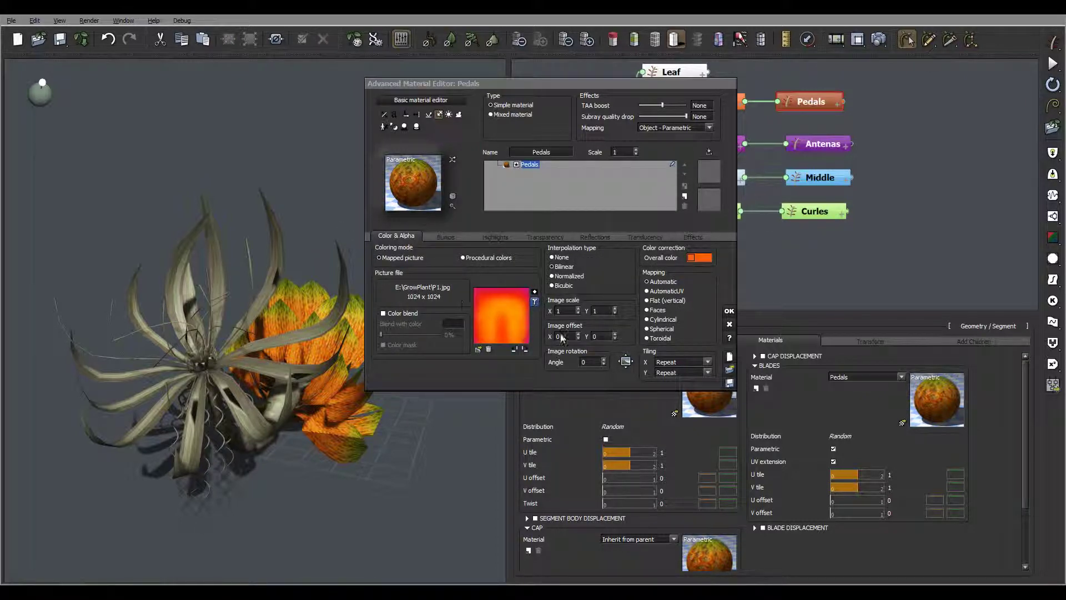
Set the Segment Body material of the Pedals and Antenas nodes to Pedals
{"action": "left_click", "coordinate": [729, 311]}
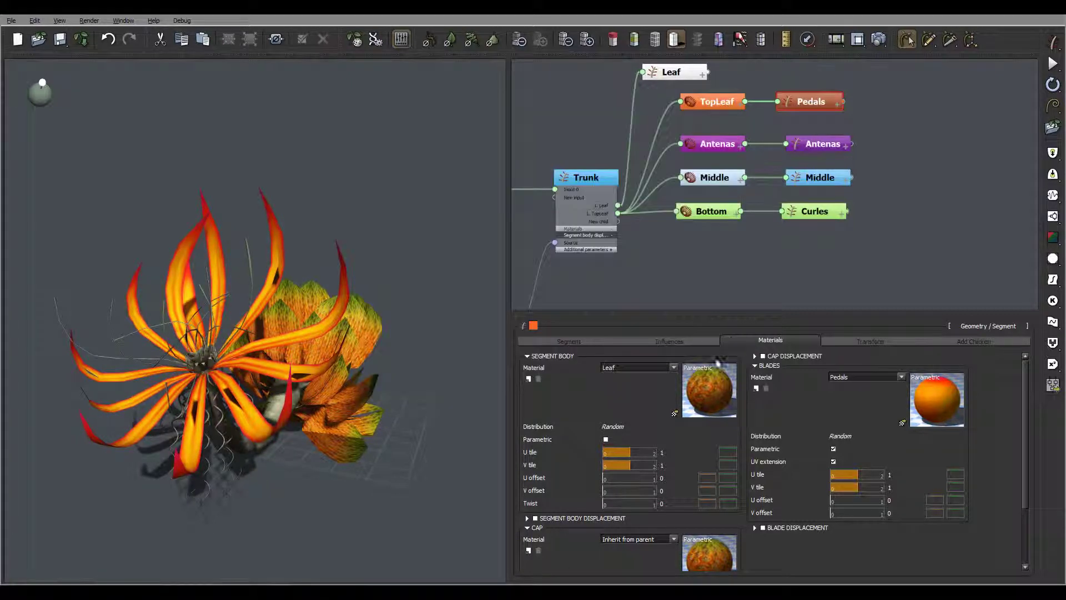
{"action": "left_click", "coordinate": [681, 367]}
{"action": "left_click", "coordinate": [638, 408]}
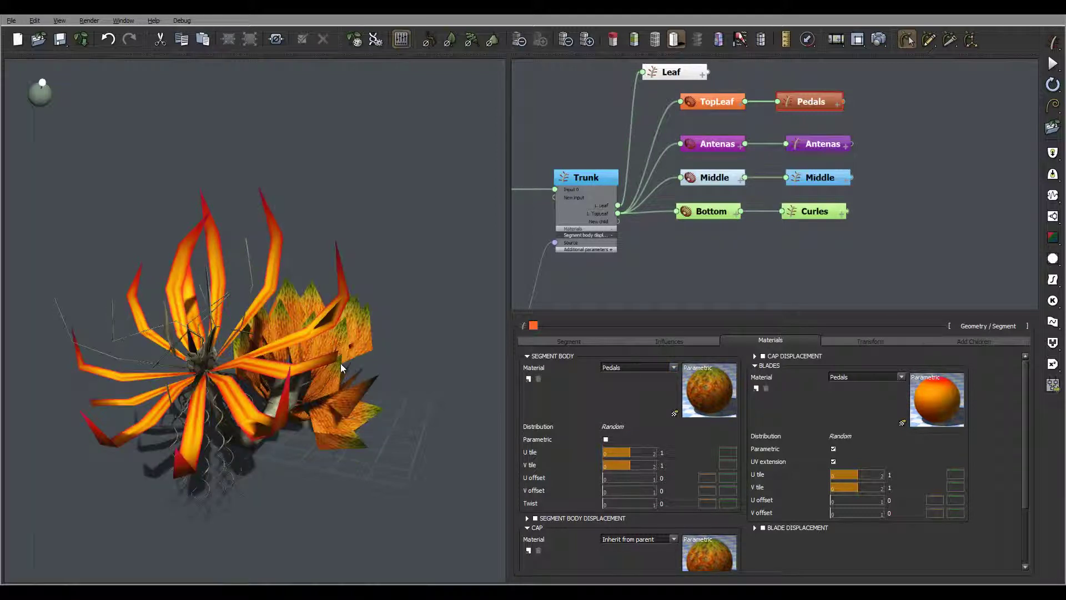
{"action": "left_click", "coordinate": [821, 143]}
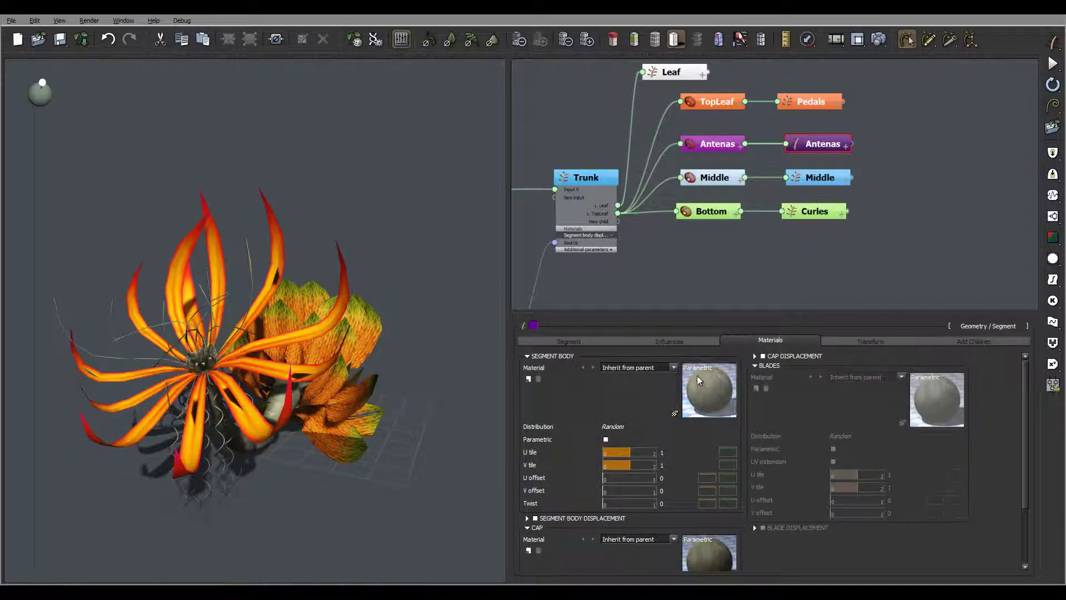
{"action": "left_click", "coordinate": [674, 367]}
{"action": "left_click", "coordinate": [638, 409]}
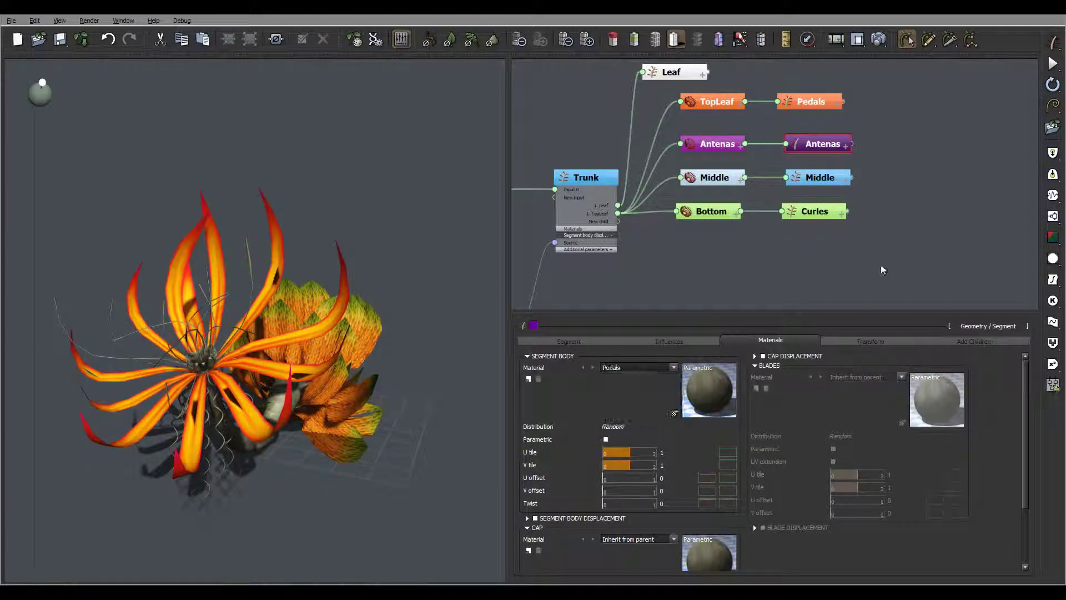
Set the Middle node's Segment Body and Blades materials to Pedals
{"action": "left_click", "coordinate": [830, 178]}
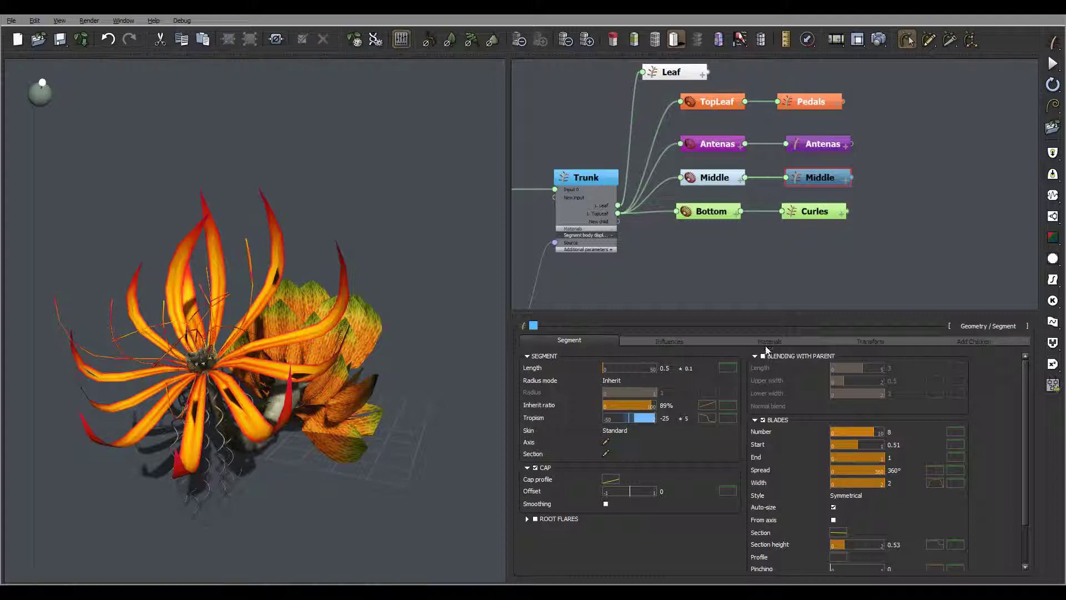
{"action": "left_click", "coordinate": [669, 368]}
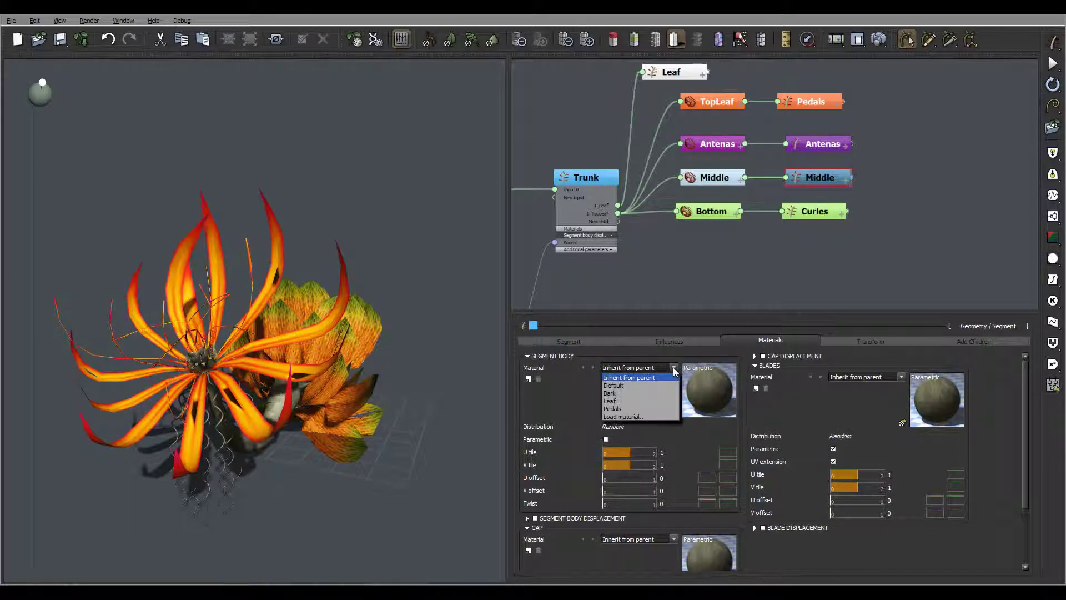
{"action": "left_click", "coordinate": [641, 411]}
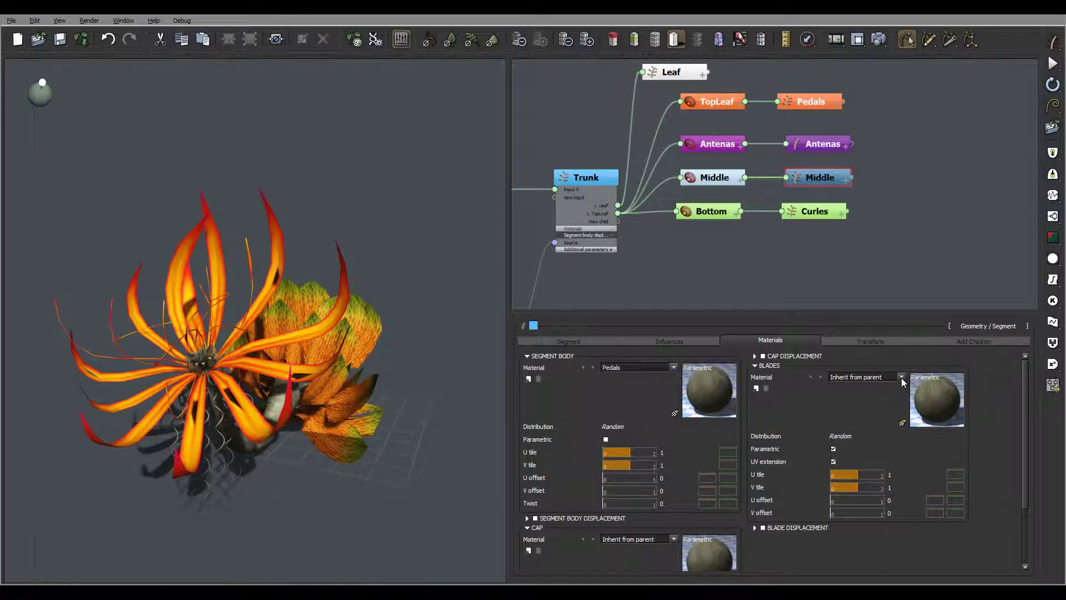
{"action": "left_click", "coordinate": [902, 380]}
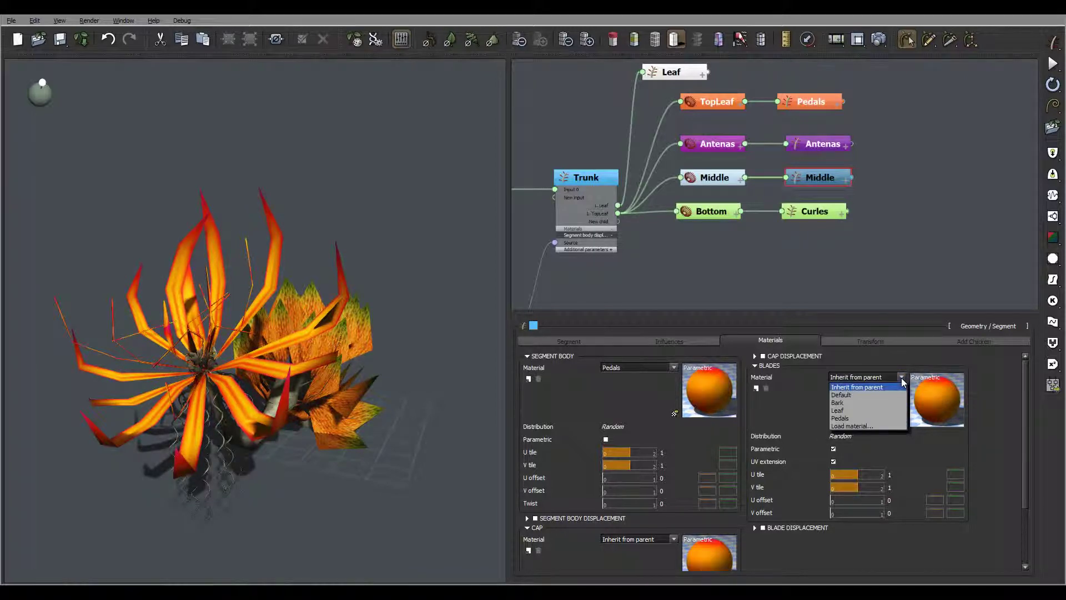
{"action": "left_click", "coordinate": [840, 418]}
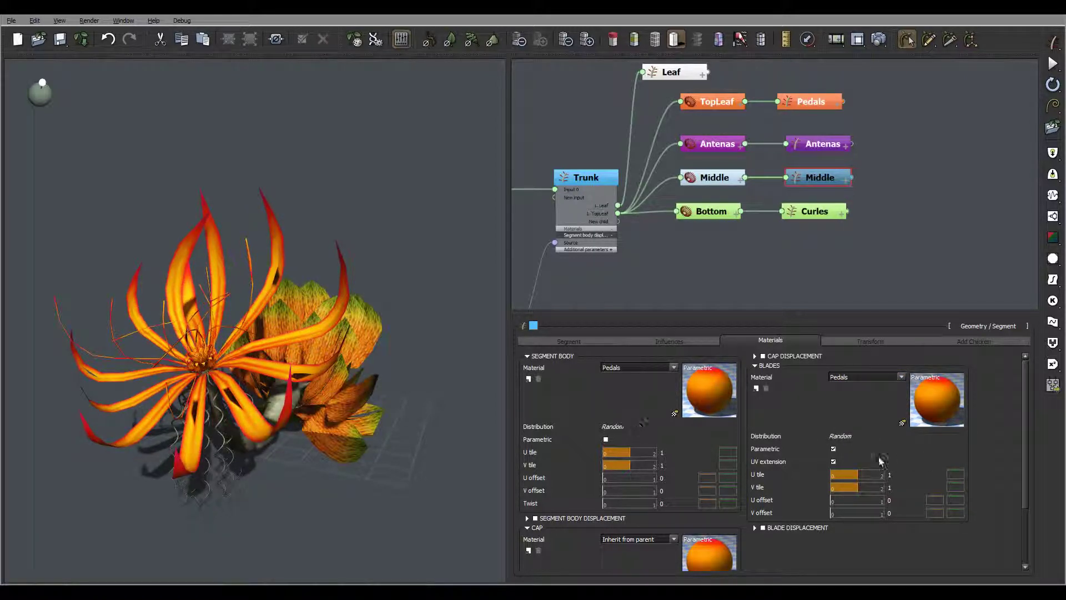
{"action": "left_click_drag", "start_coordinate": [325, 392], "coordinate": [238, 401]}
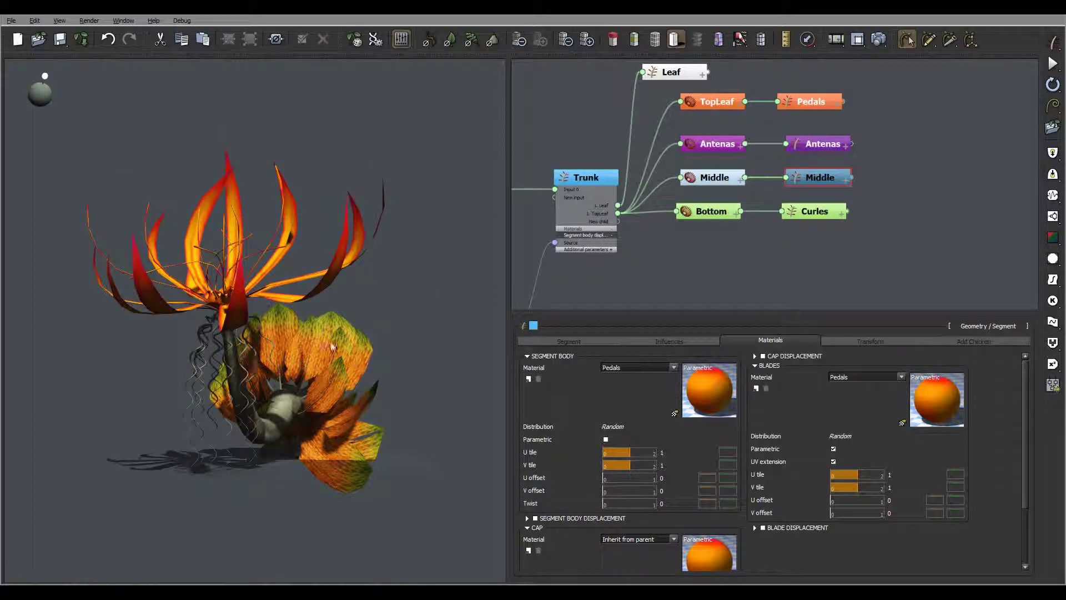
Give the Curles node's Segment Body the Pedals material with Parametric mapping ticked
{"action": "left_click", "coordinate": [820, 215]}
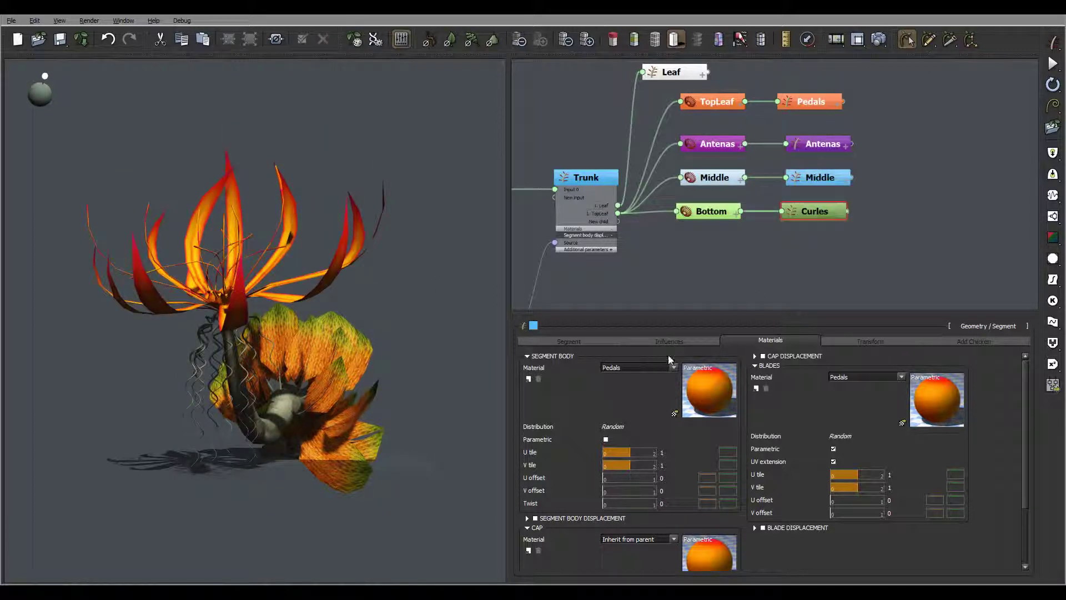
{"action": "left_click", "coordinate": [768, 341]}
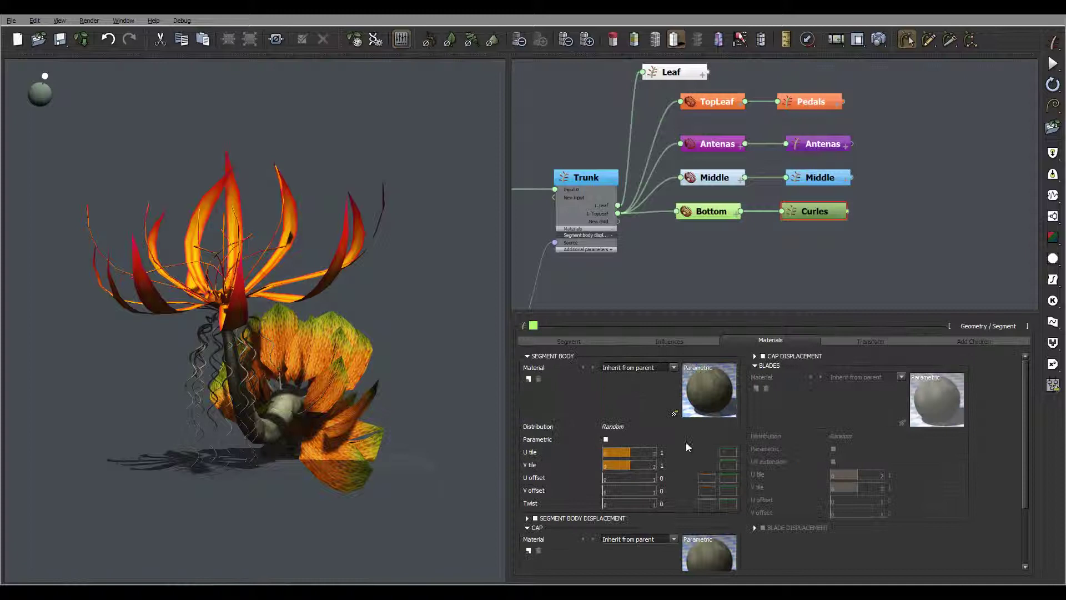
{"action": "left_click", "coordinate": [673, 369]}
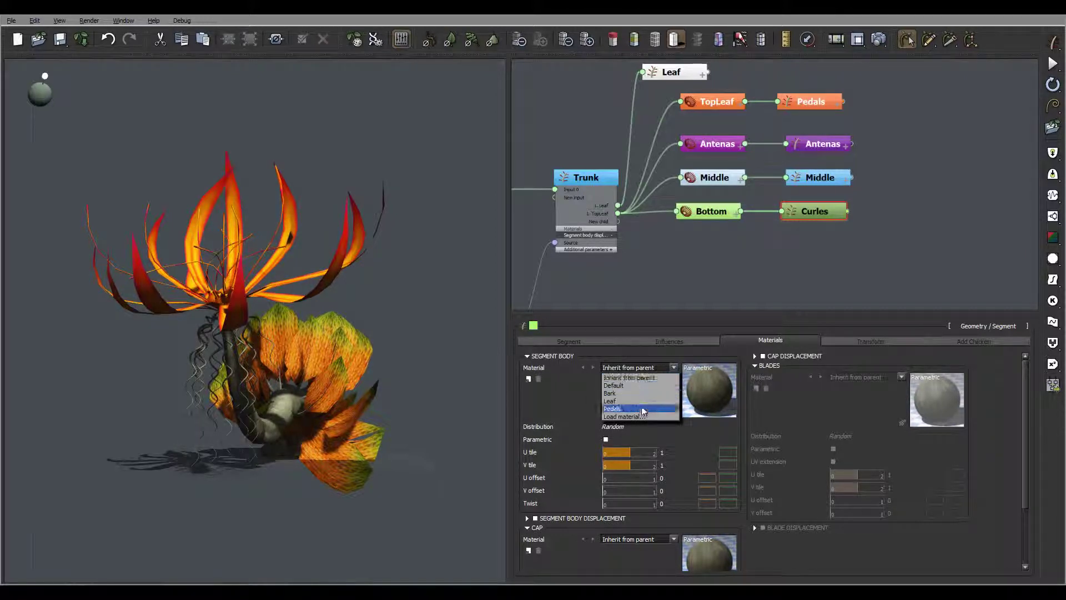
{"action": "left_click", "coordinate": [622, 409]}
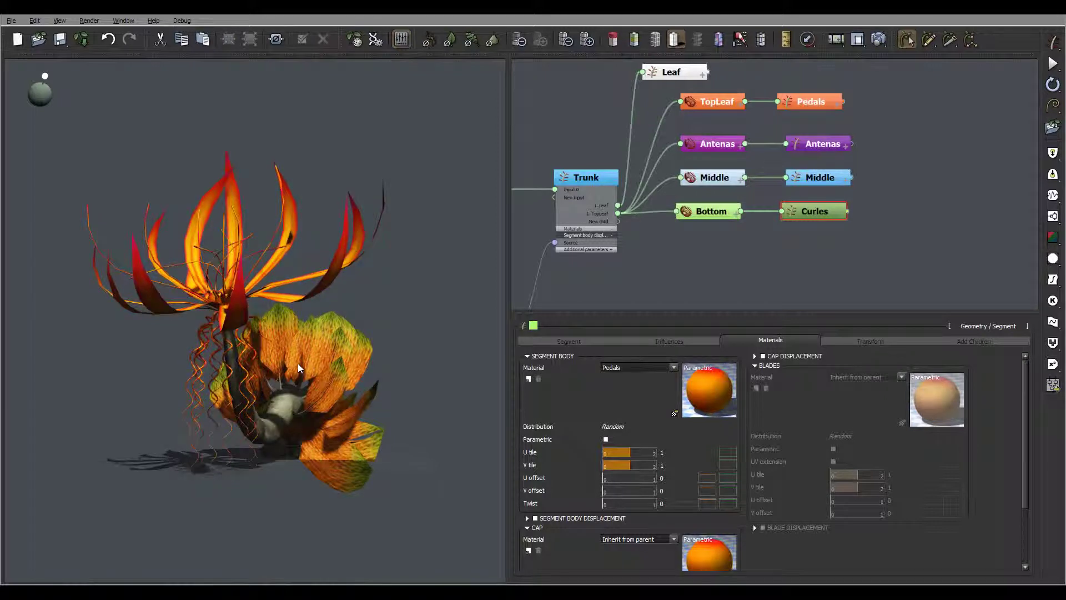
{"action": "mouse_move", "coordinate": [298, 363]}
{"action": "left_mouse_down"}
{"action": "mouse_move", "coordinate": [348, 354]}
{"action": "mouse_move", "coordinate": [347, 378]}
{"action": "mouse_move", "coordinate": [282, 375]}
{"action": "left_mouse_up"}
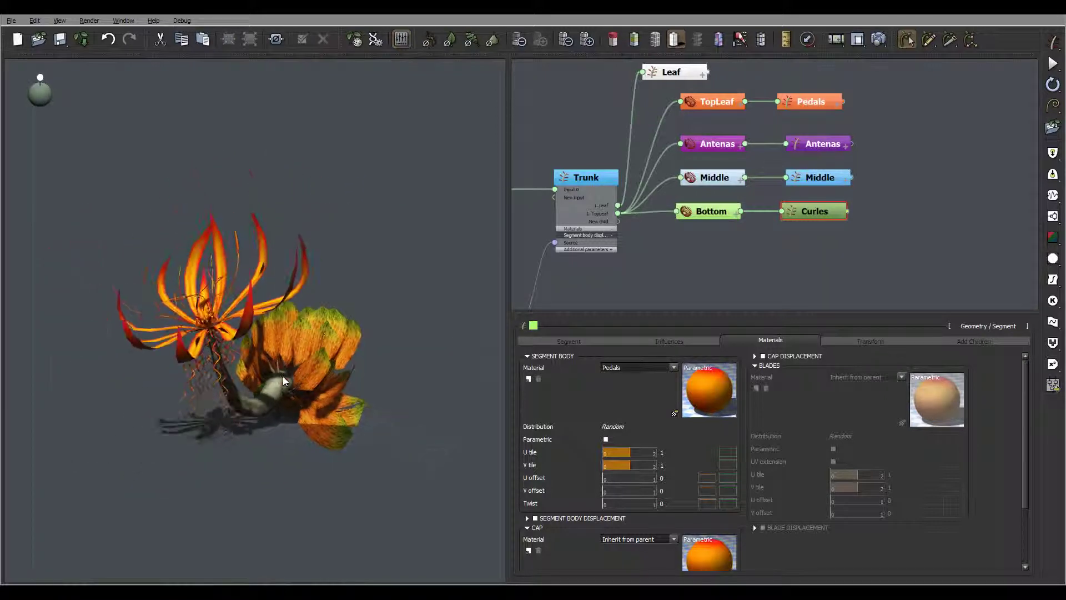
{"action": "right_click_drag", "start_coordinate": [283, 381], "coordinate": [214, 382]}
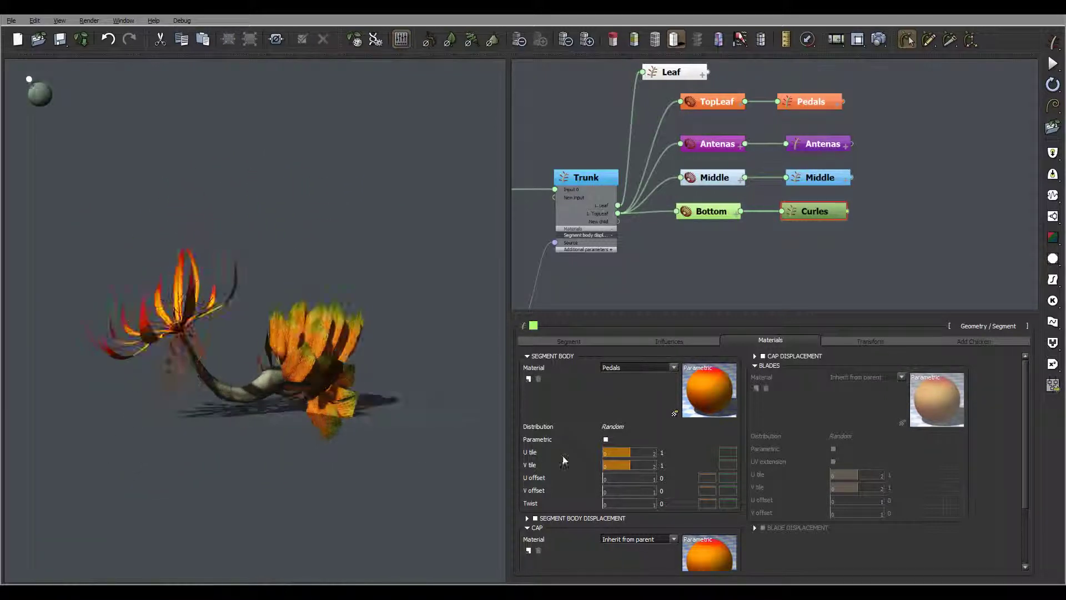
{"action": "left_click", "coordinate": [607, 439]}
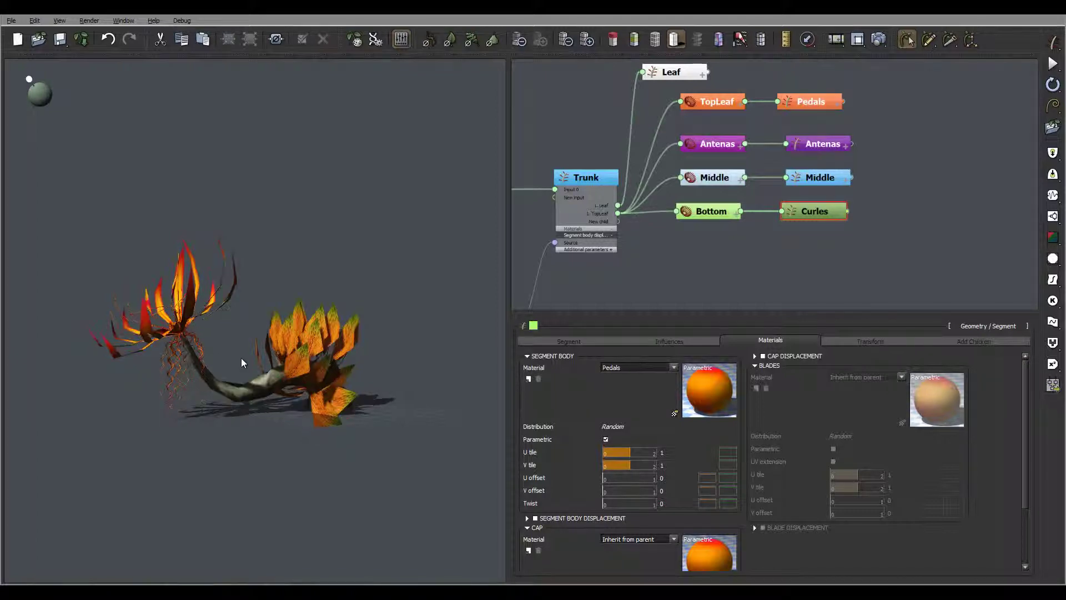
{"action": "right_click_drag", "start_coordinate": [263, 354], "coordinate": [311, 358]}
{"action": "scroll", "coordinate": [239, 357], "scroll_direction": "up", "scroll_amount": 5}
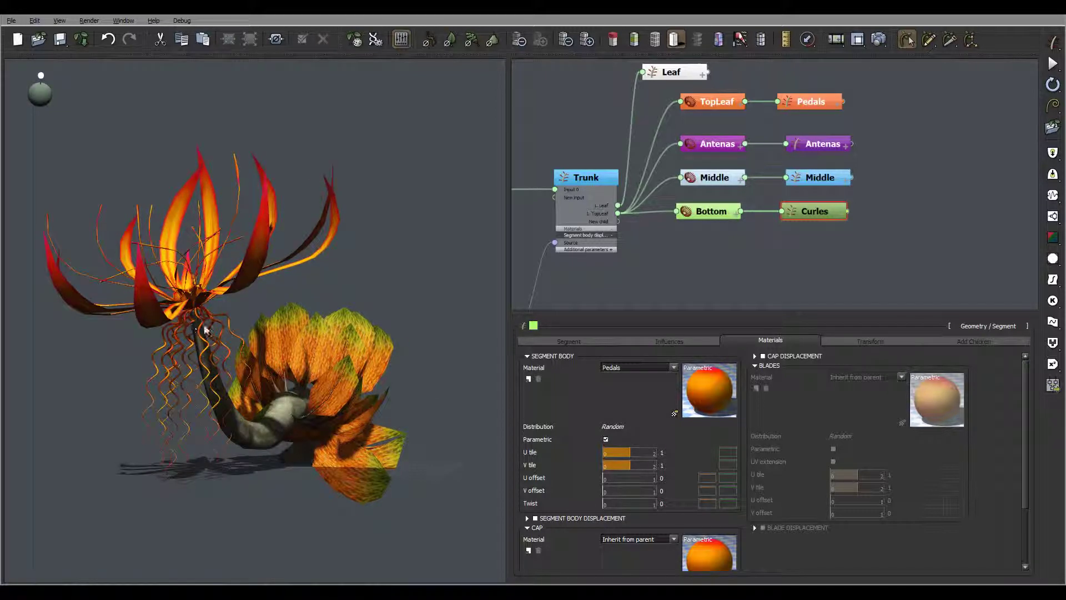
{"action": "left_click_drag", "start_coordinate": [217, 431], "coordinate": [273, 364]}
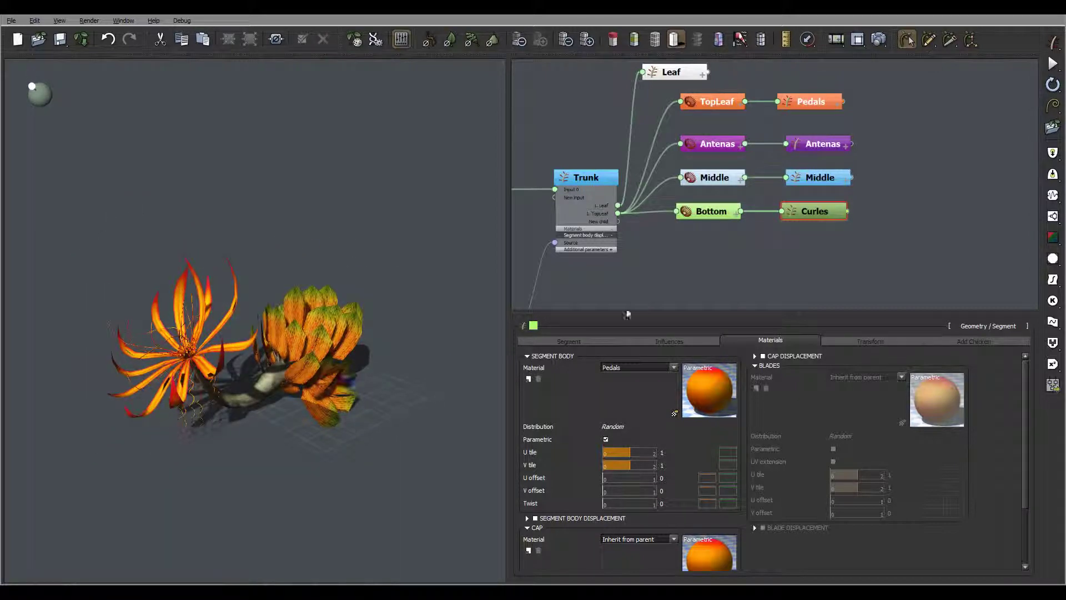
Marquee-select the Trunk and Blender node network in the node graph
{"action": "middle_click_drag", "start_coordinate": [598, 220], "coordinate": [903, 151]}
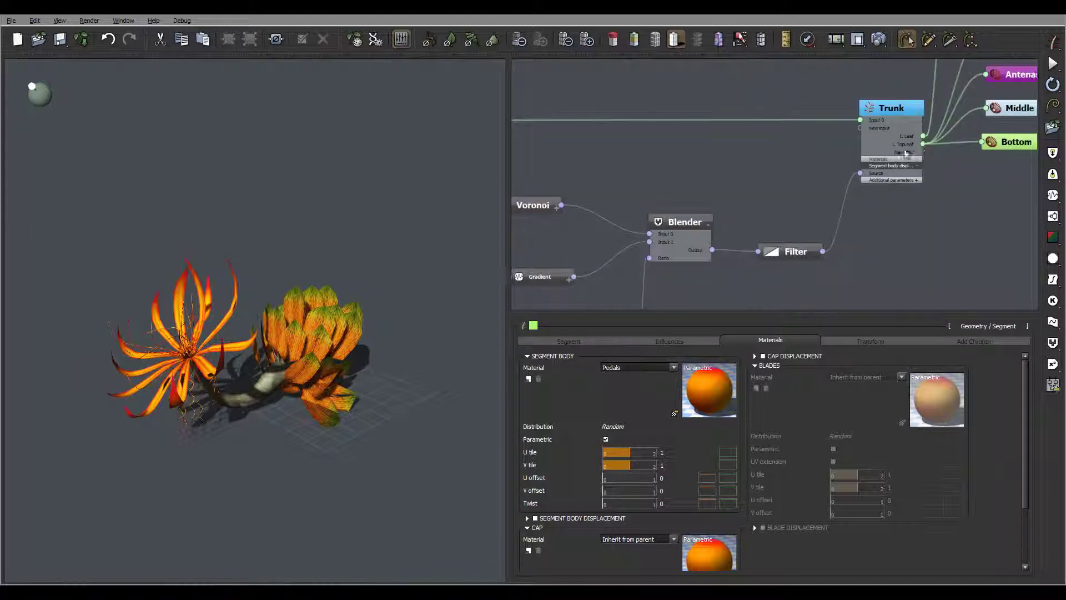
{"action": "middle_click_drag", "start_coordinate": [640, 196], "coordinate": [943, 211]}
{"action": "scroll", "coordinate": [678, 197], "scroll_direction": "down", "scroll_amount": 6}
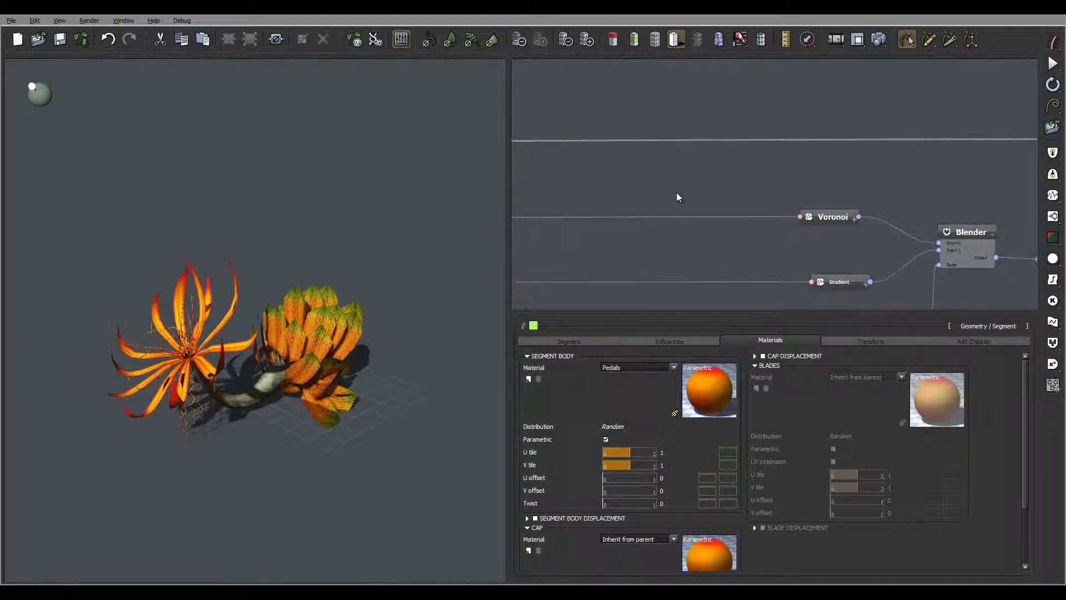
{"action": "middle_click_drag", "start_coordinate": [795, 213], "coordinate": [721, 230]}
{"action": "scroll", "coordinate": [720, 230], "scroll_direction": "down", "scroll_amount": 3}
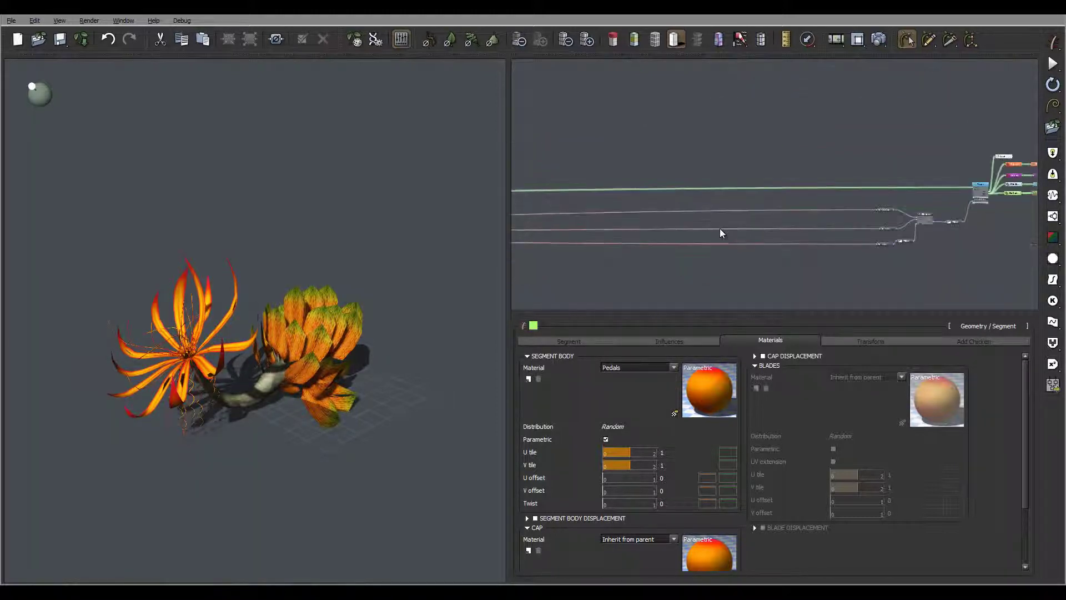
{"action": "middle_click_drag", "start_coordinate": [903, 176], "coordinate": [723, 184]}
{"action": "left_click_drag", "start_coordinate": [933, 126], "coordinate": [647, 289]}
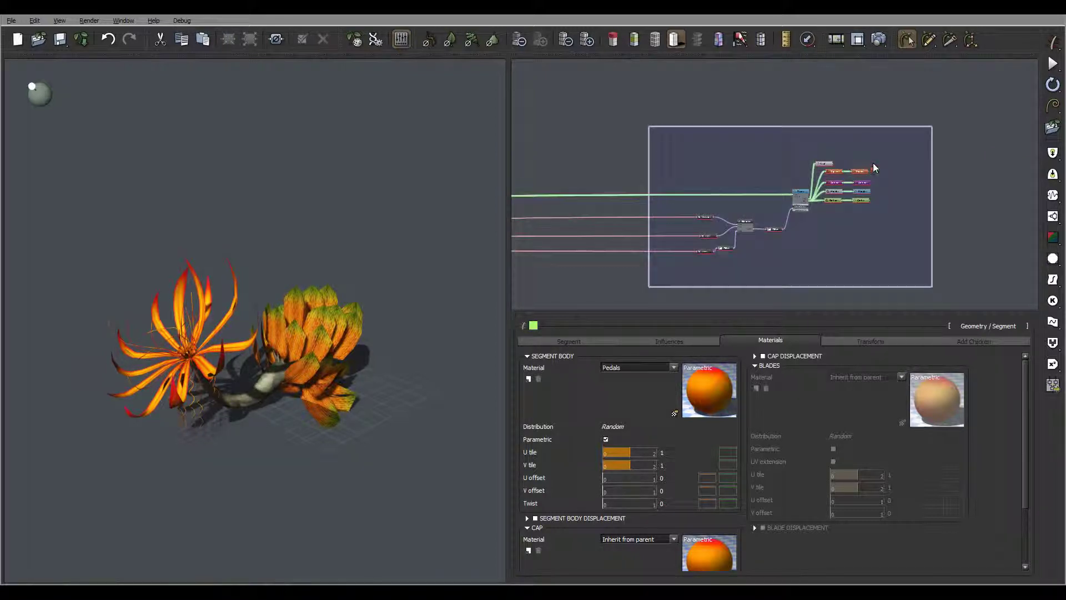
{"action": "left_click_drag", "start_coordinate": [892, 158], "coordinate": [659, 287]}
Move the selected network left beside the Root and Position inputs, then zoom in
{"action": "middle_click_drag", "start_coordinate": [759, 199], "coordinate": [539, 196]}
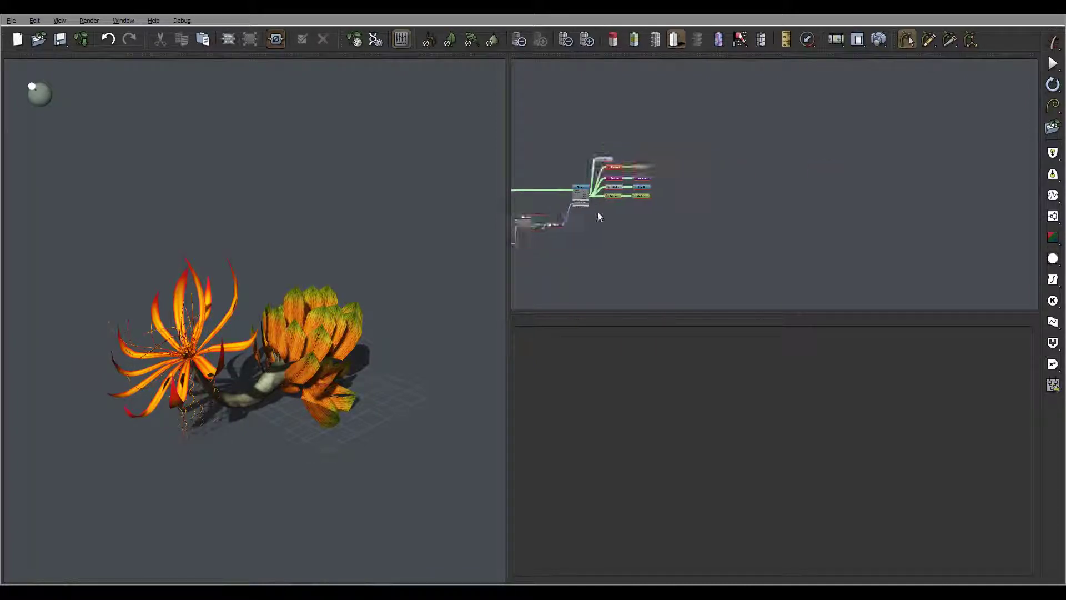
{"action": "middle_click_drag", "start_coordinate": [612, 237], "coordinate": [971, 234]}
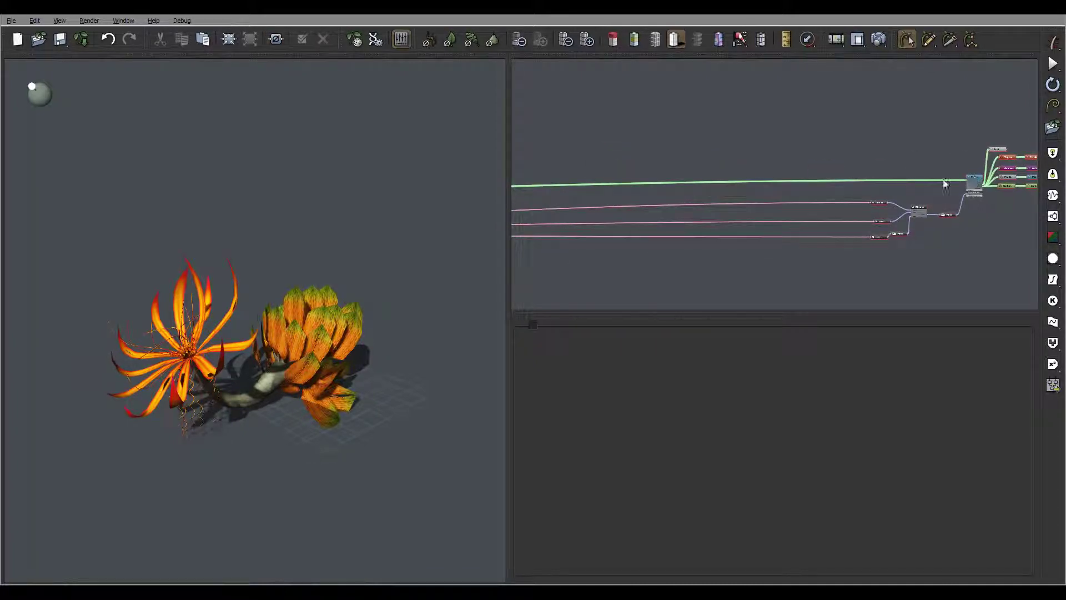
{"action": "left_click_drag", "start_coordinate": [946, 183], "coordinate": [532, 208]}
{"action": "left_click_drag", "start_coordinate": [607, 262], "coordinate": [985, 228]}
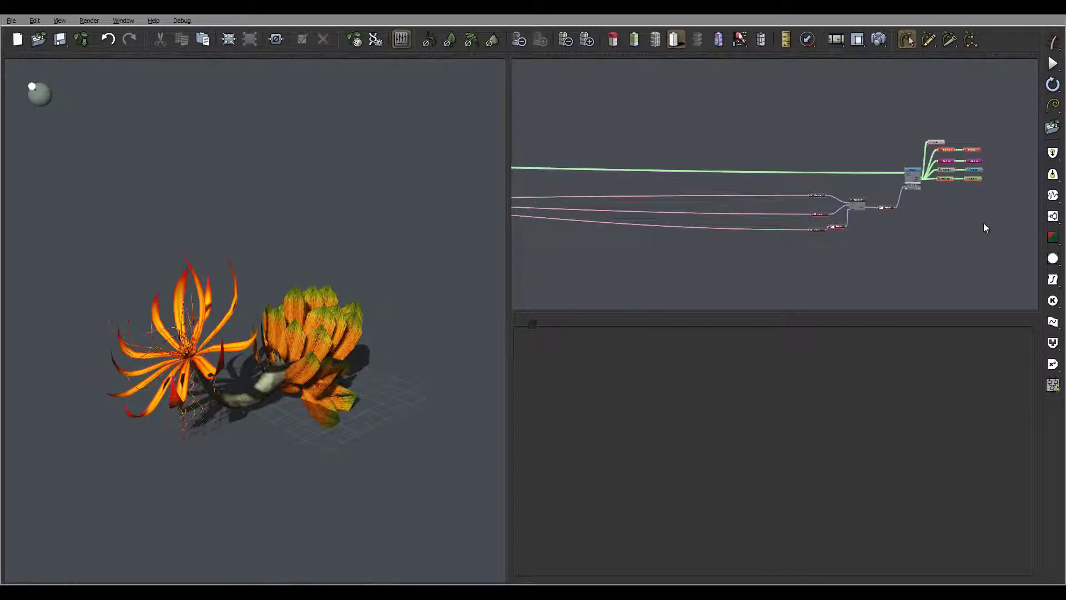
{"action": "left_click_drag", "start_coordinate": [917, 173], "coordinate": [970, 242]}
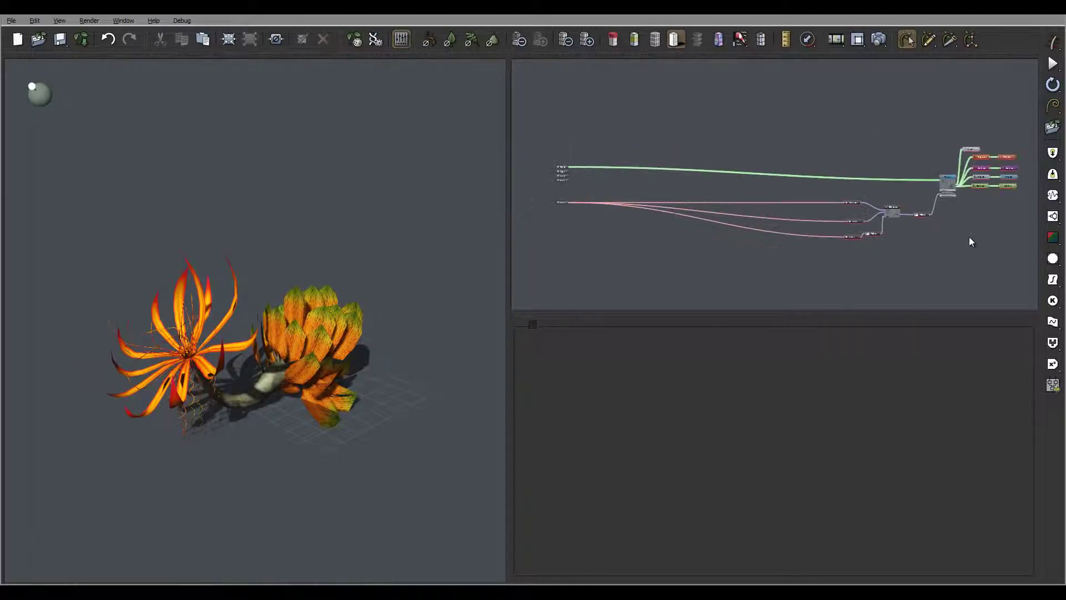
{"action": "left_click_drag", "start_coordinate": [950, 178], "coordinate": [679, 173]}
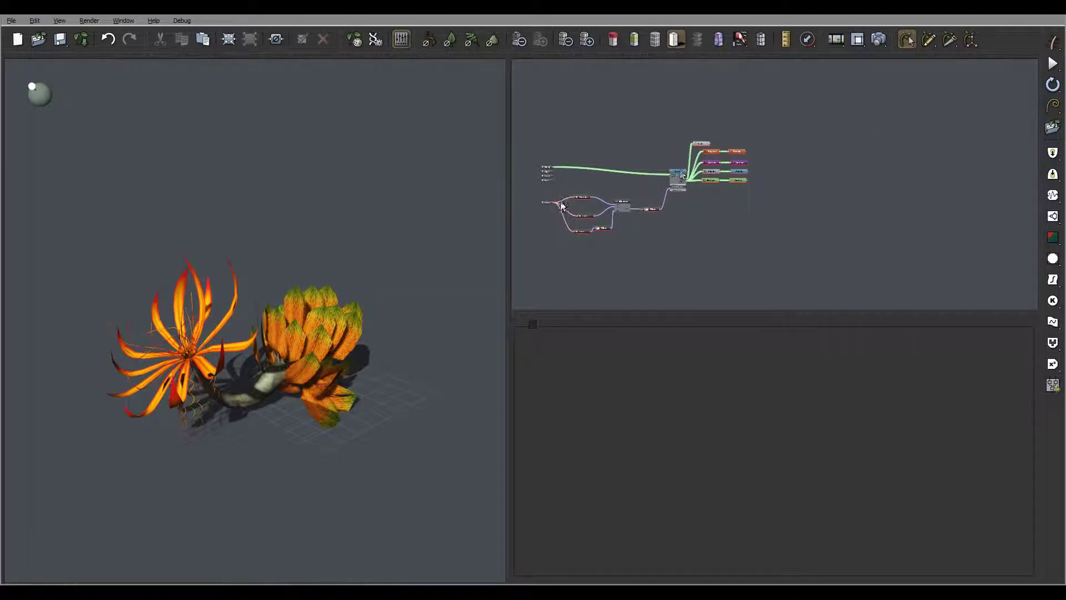
{"action": "scroll", "coordinate": [562, 204], "scroll_direction": "up", "scroll_amount": 4}
{"action": "middle_click_drag", "start_coordinate": [572, 208], "coordinate": [1039, 217]}
{"action": "middle_click_drag", "start_coordinate": [780, 189], "coordinate": [633, 192]}
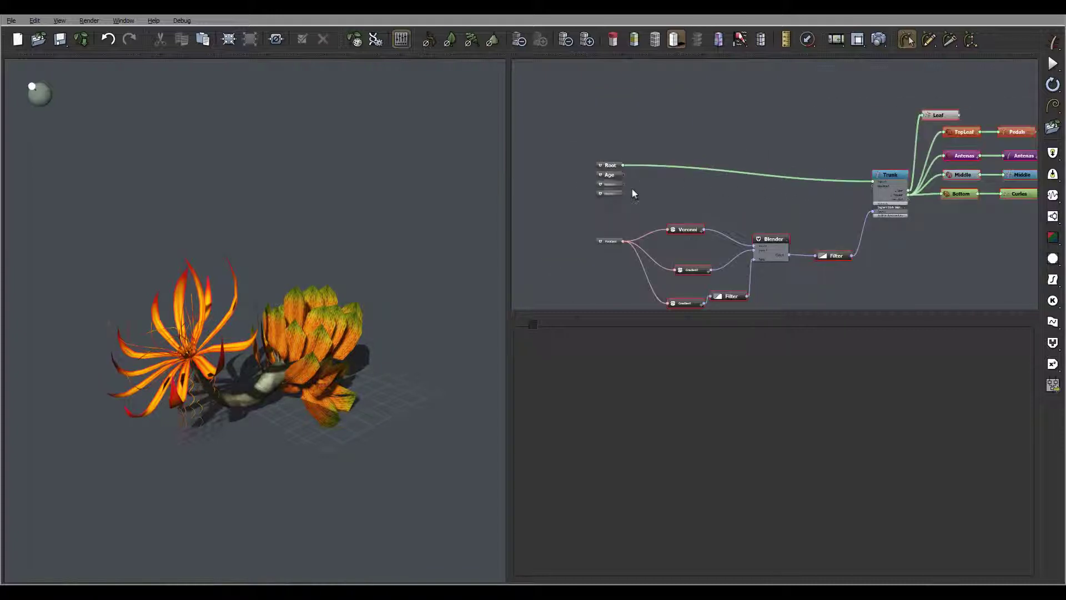
{"action": "scroll", "coordinate": [633, 193], "scroll_direction": "up", "scroll_amount": 4}
Randomize the Root node's seed repeatedly, inspecting each plant variation, ending on seed 2144
{"action": "left_click", "coordinate": [535, 156]}
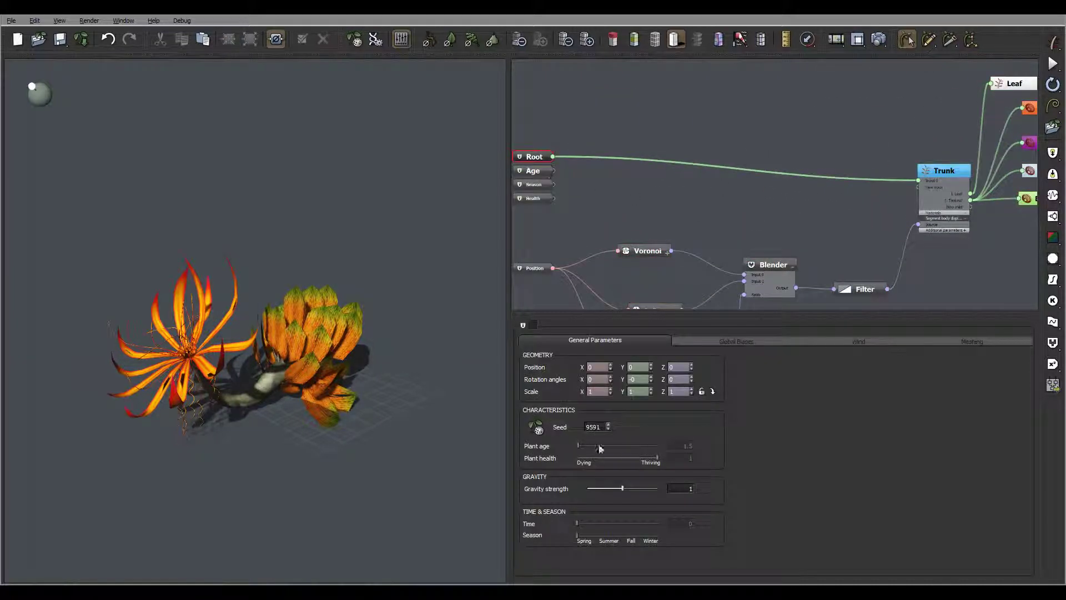
{"action": "left_click", "coordinate": [537, 428]}
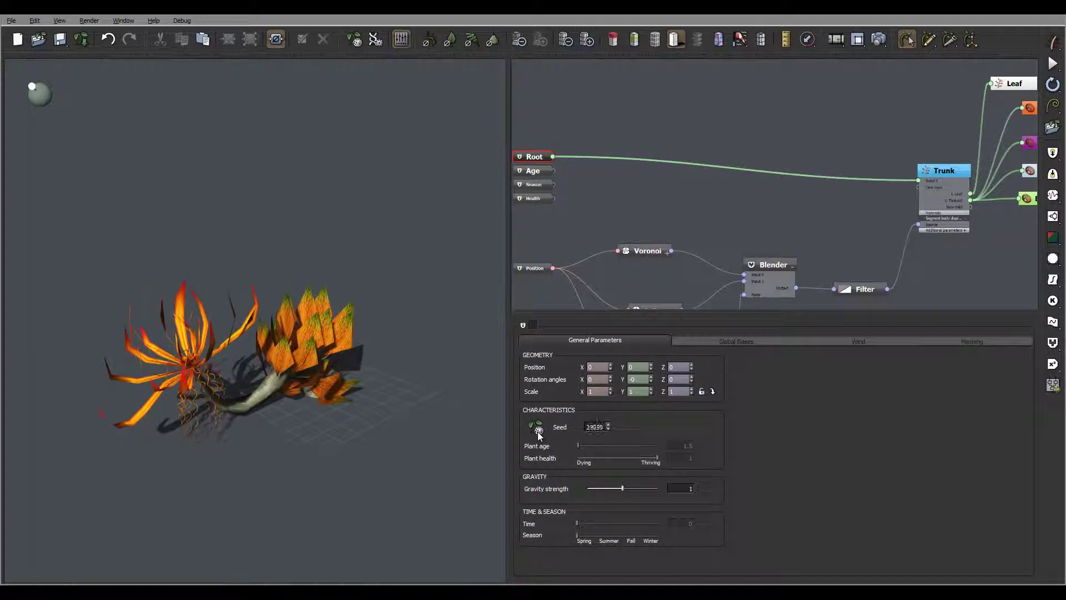
{"action": "left_click", "coordinate": [537, 431]}
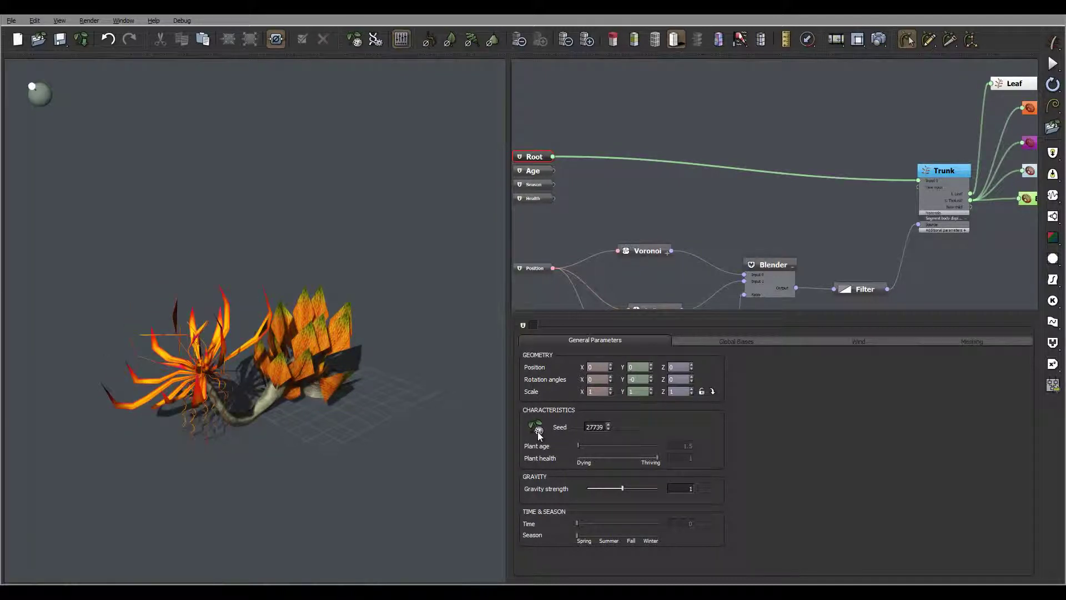
{"action": "left_click", "coordinate": [538, 431]}
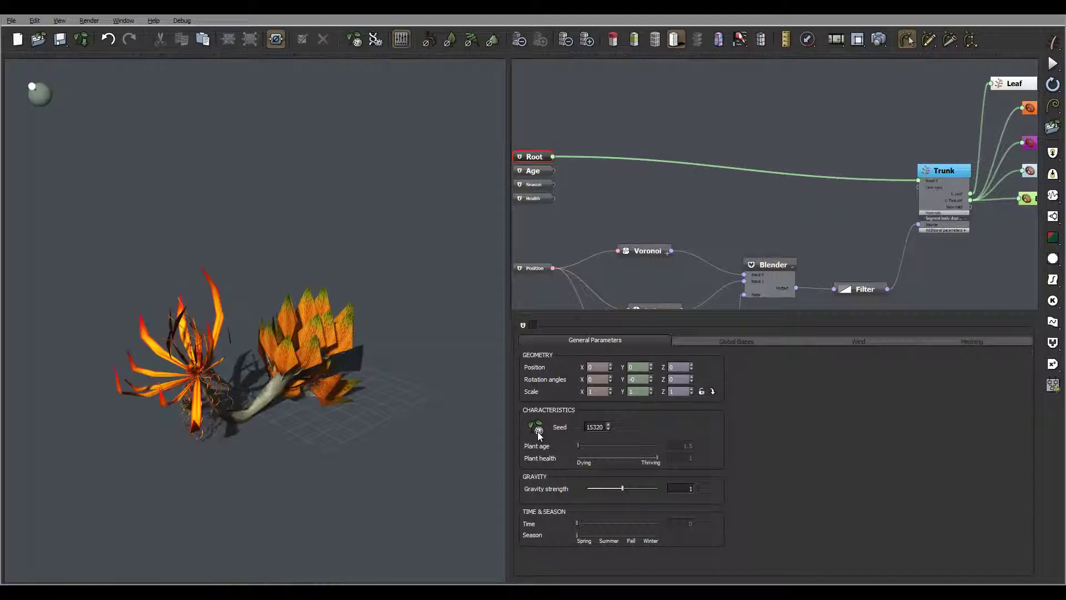
{"action": "left_click", "coordinate": [538, 430]}
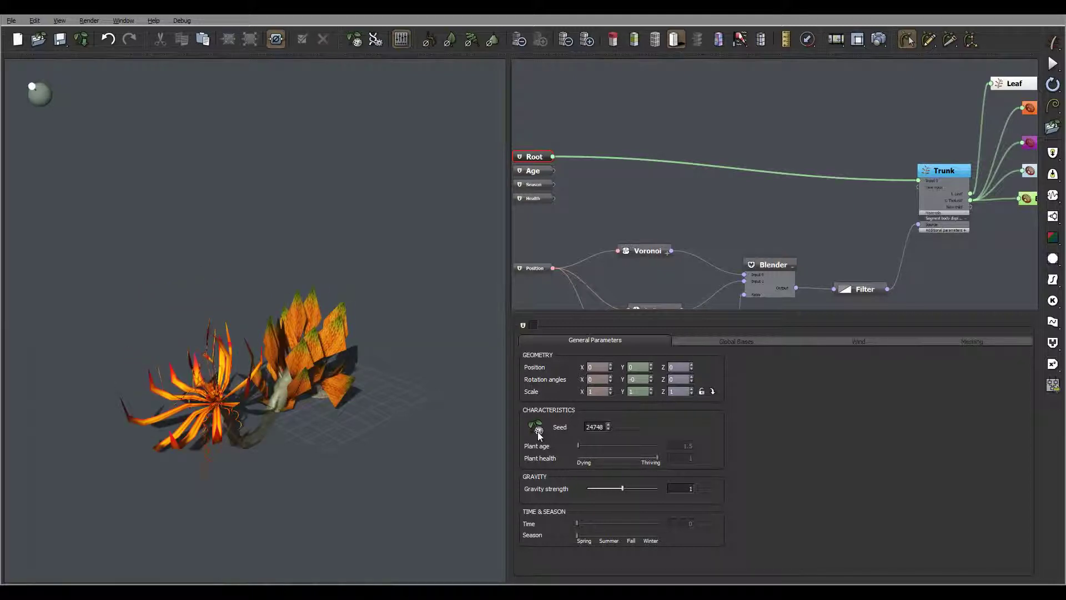
{"action": "left_click", "coordinate": [538, 431]}
{"action": "left_click", "coordinate": [537, 432]}
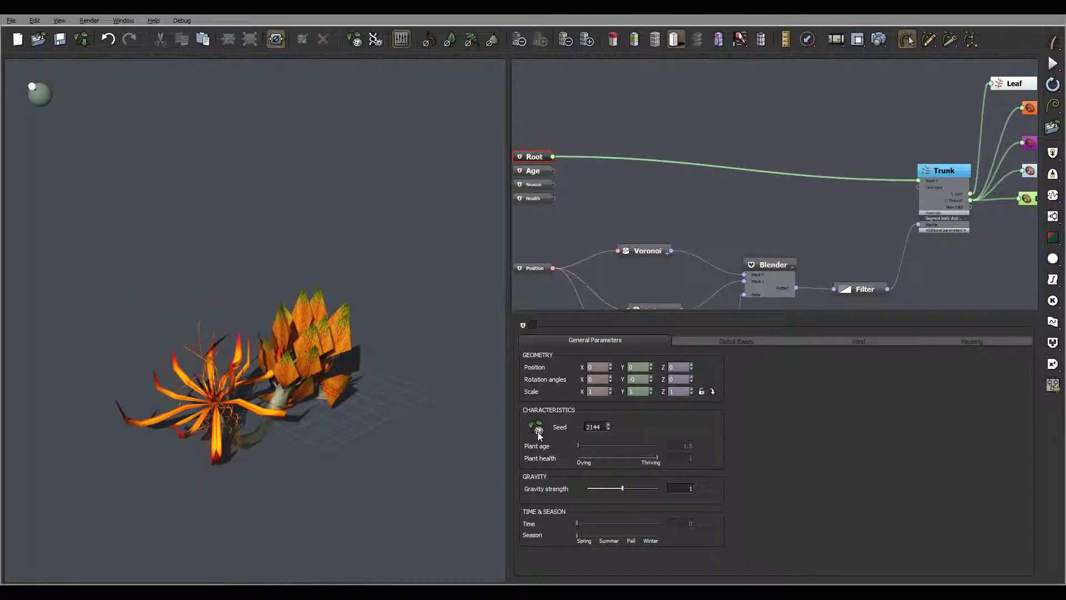
{"action": "left_click_drag", "start_coordinate": [241, 348], "coordinate": [419, 302]}
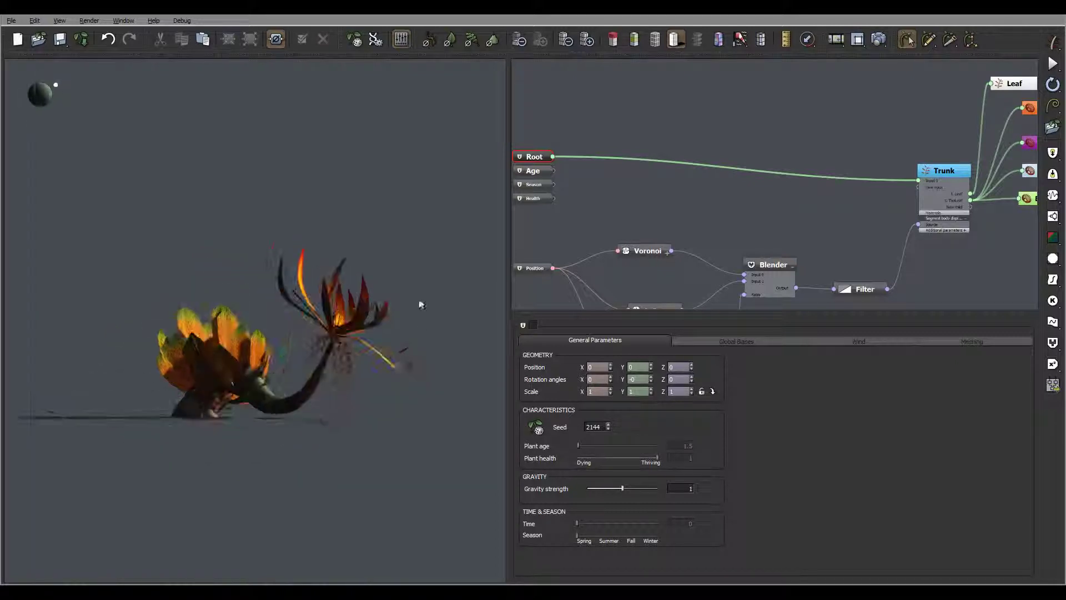
{"action": "mouse_move", "coordinate": [335, 403]}
{"action": "right_mouse_down"}
{"action": "mouse_move", "coordinate": [307, 426]}
{"action": "mouse_move", "coordinate": [336, 418]}
{"action": "right_mouse_up"}
{"action": "scroll", "coordinate": [302, 404], "scroll_direction": "up", "scroll_amount": 3}
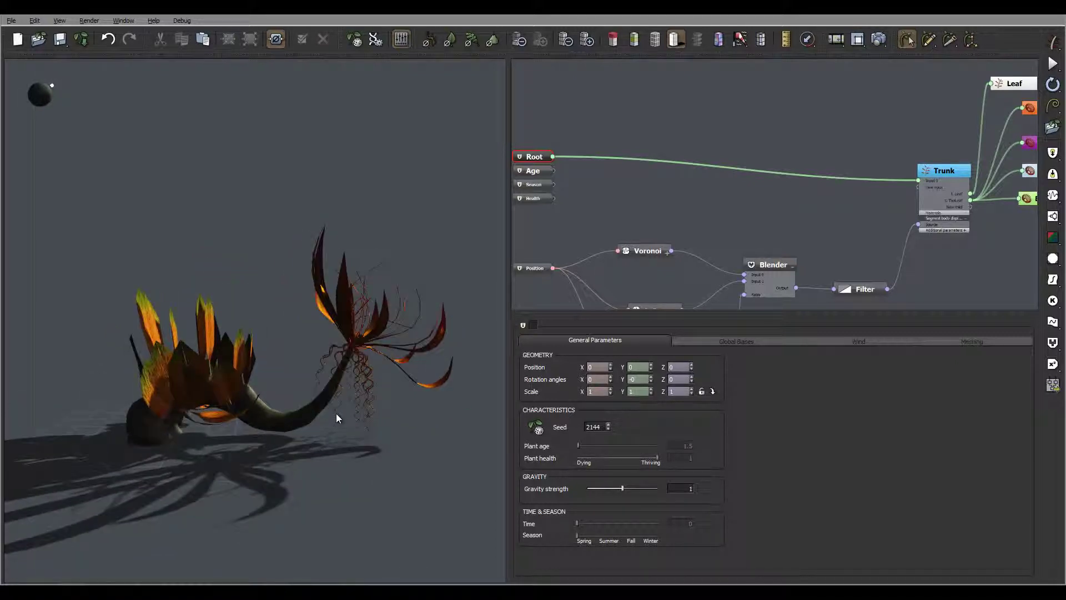
{"action": "left_click", "coordinate": [537, 427]}
Orbit the seed-20754 plant to a low side-on view
{"action": "mouse_move", "coordinate": [393, 377]}
{"action": "left_mouse_down"}
{"action": "mouse_move", "coordinate": [229, 344]}
{"action": "mouse_move", "coordinate": [161, 365]}
{"action": "mouse_move", "coordinate": [82, 338]}
{"action": "mouse_move", "coordinate": [269, 478]}
{"action": "mouse_move", "coordinate": [284, 467]}
{"action": "mouse_move", "coordinate": [281, 492]}
{"action": "mouse_move", "coordinate": [323, 481]}
{"action": "mouse_move", "coordinate": [317, 425]}
{"action": "mouse_move", "coordinate": [371, 431]}
{"action": "mouse_move", "coordinate": [306, 433]}
{"action": "left_mouse_up"}
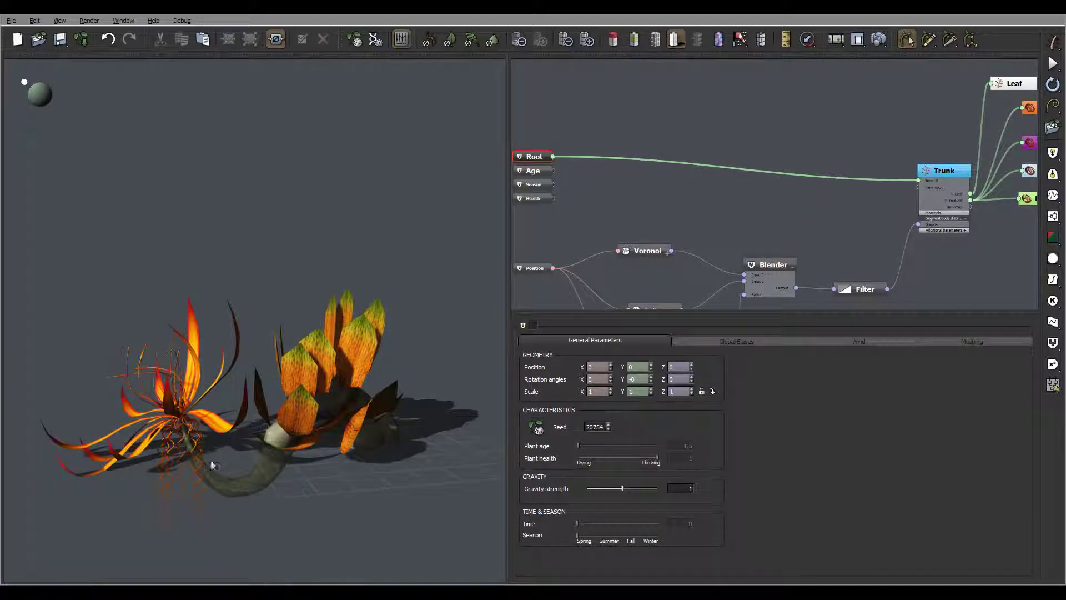
{"action": "left_click_drag", "start_coordinate": [212, 465], "coordinate": [339, 324]}
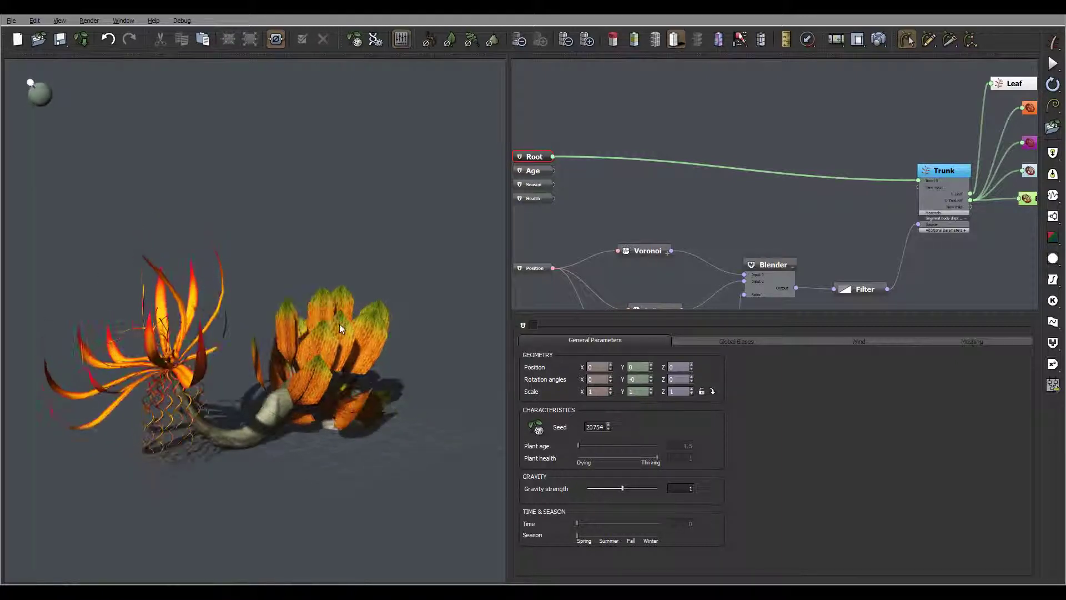
Set the render quality preset to Final
{"action": "left_click", "coordinate": [883, 44]}
{"action": "left_click", "coordinate": [396, 125]}
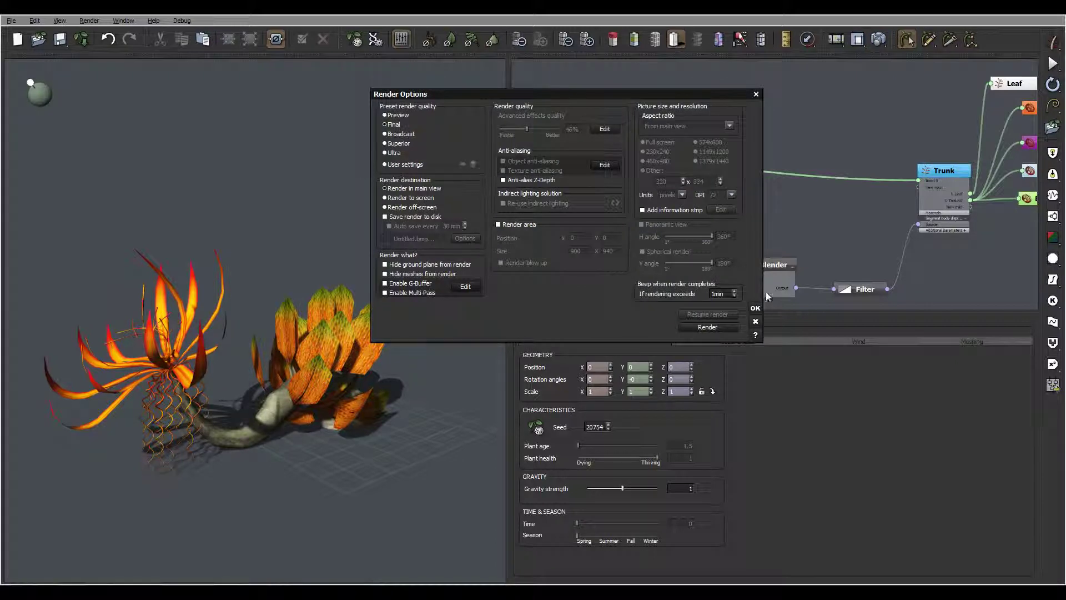
{"action": "left_click", "coordinate": [755, 310]}
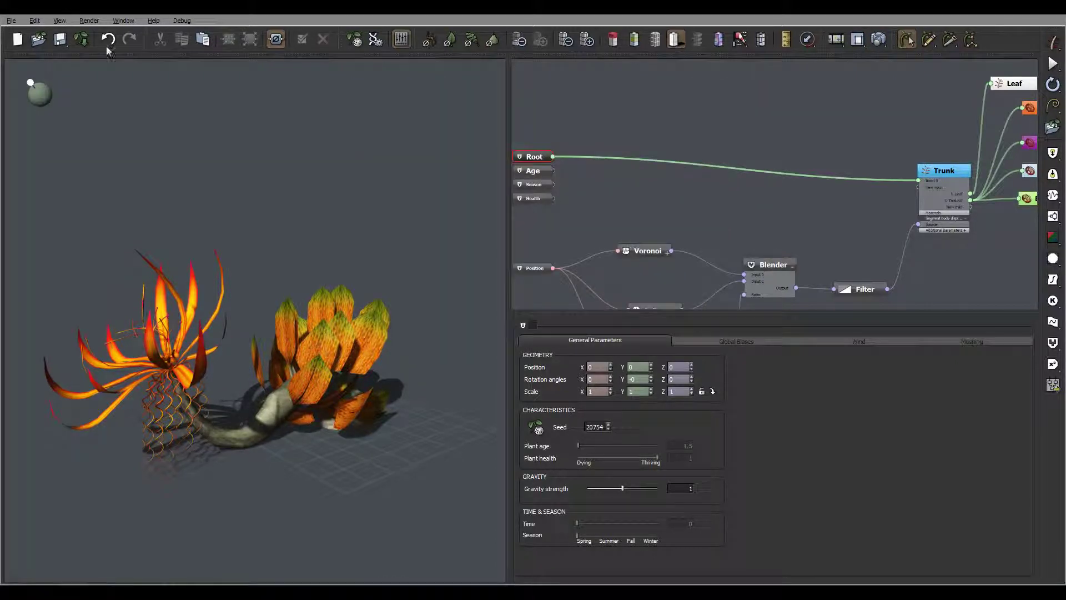
Switch the background atmosphere lighting model to Global radiosity
{"action": "left_click", "coordinate": [89, 21]}
{"action": "left_click", "coordinate": [82, 74]}
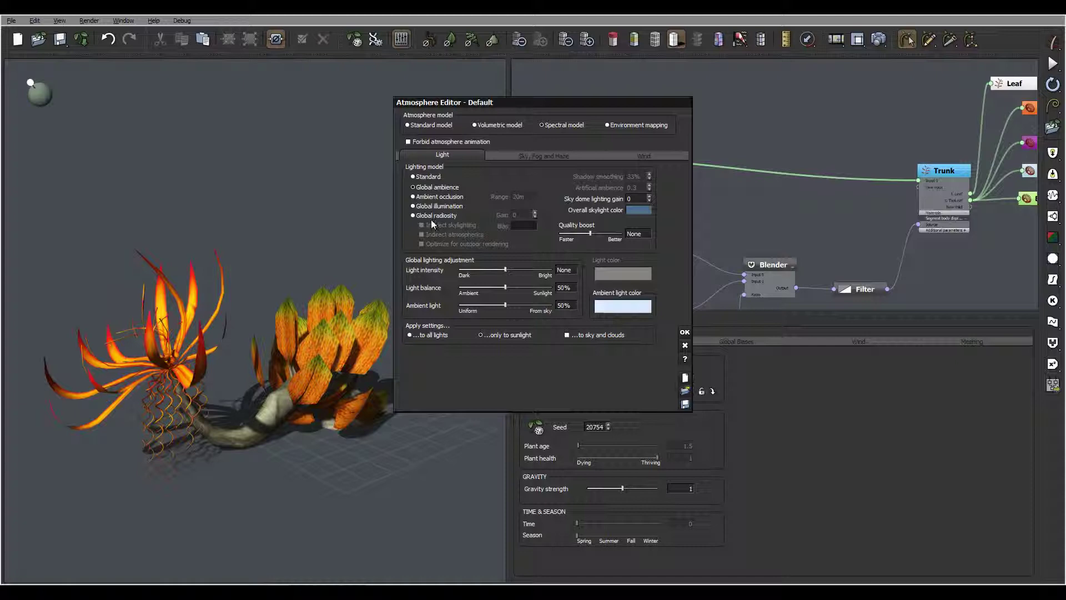
{"action": "left_click", "coordinate": [430, 216]}
{"action": "left_click", "coordinate": [684, 332]}
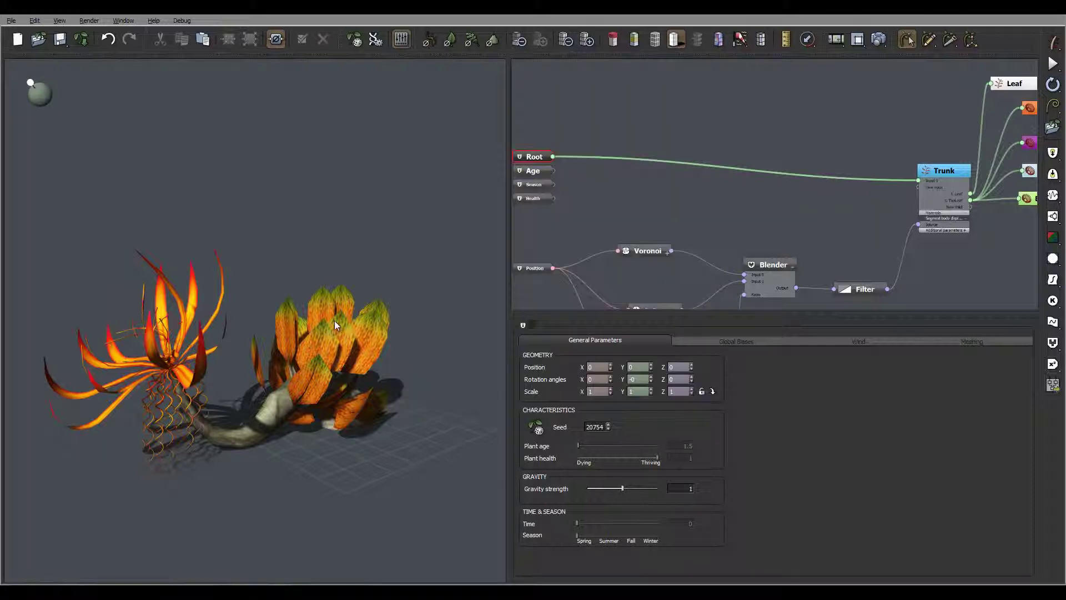
{"action": "scroll", "coordinate": [391, 358], "scroll_direction": "up", "scroll_amount": 5}
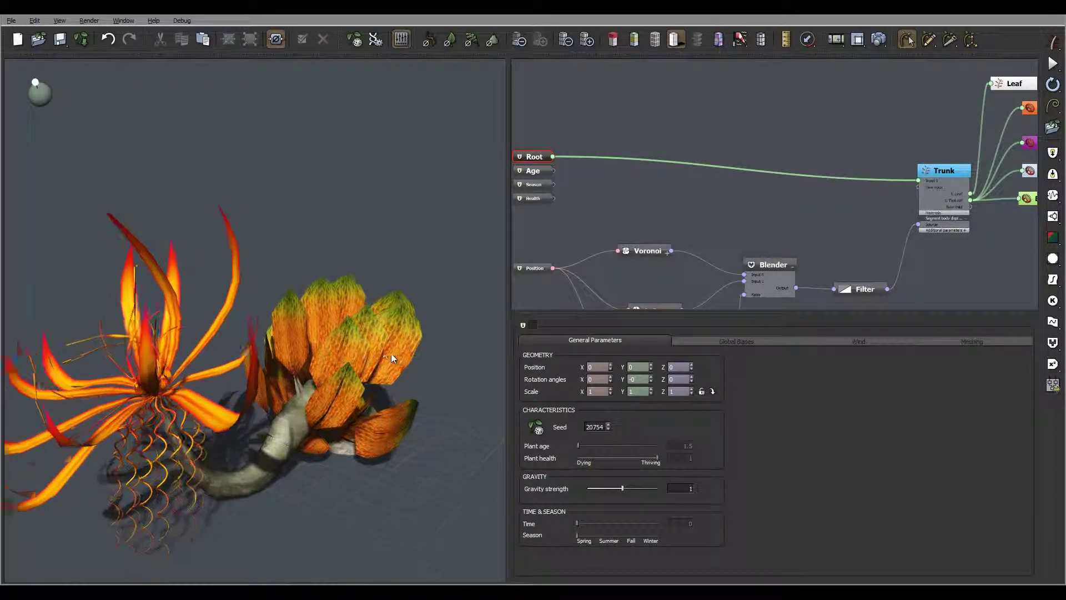
Orbit to a slightly higher view and render the plant to the Post Render Options preview
{"action": "right_click_drag", "start_coordinate": [419, 358], "coordinate": [392, 388]}
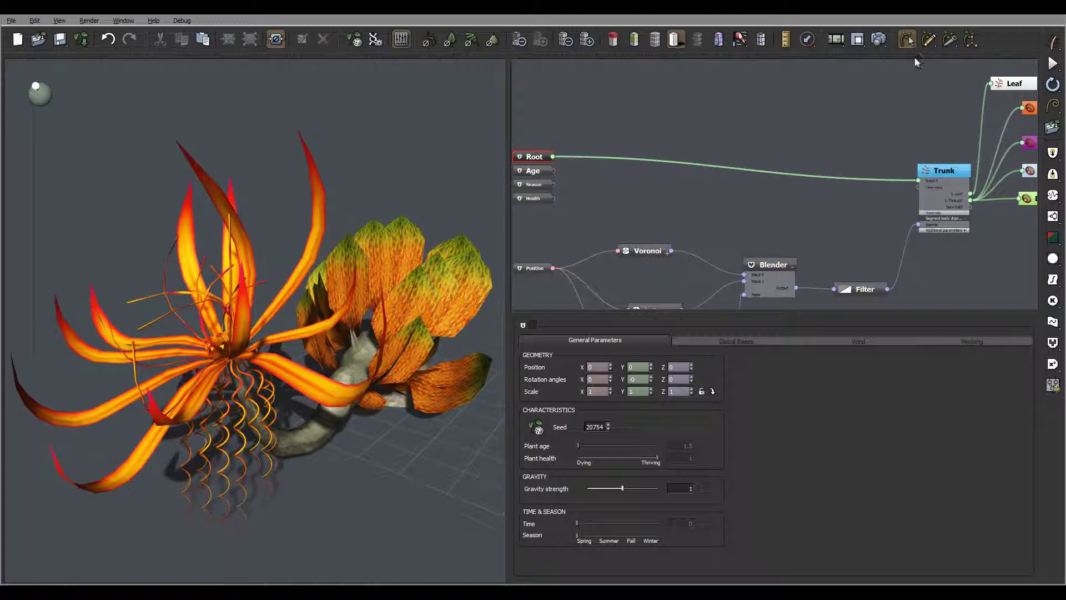
{"action": "left_click", "coordinate": [879, 41]}
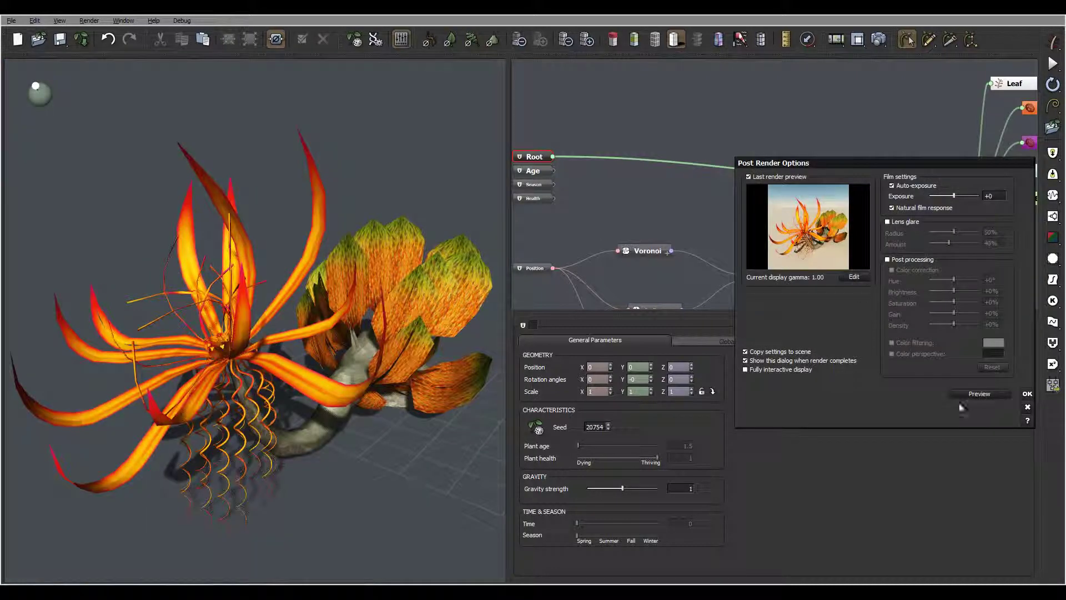
Close Post Render Options, review the sky-backed render, and orbit the viewport around the textured plant
{"action": "left_click", "coordinate": [1027, 394]}
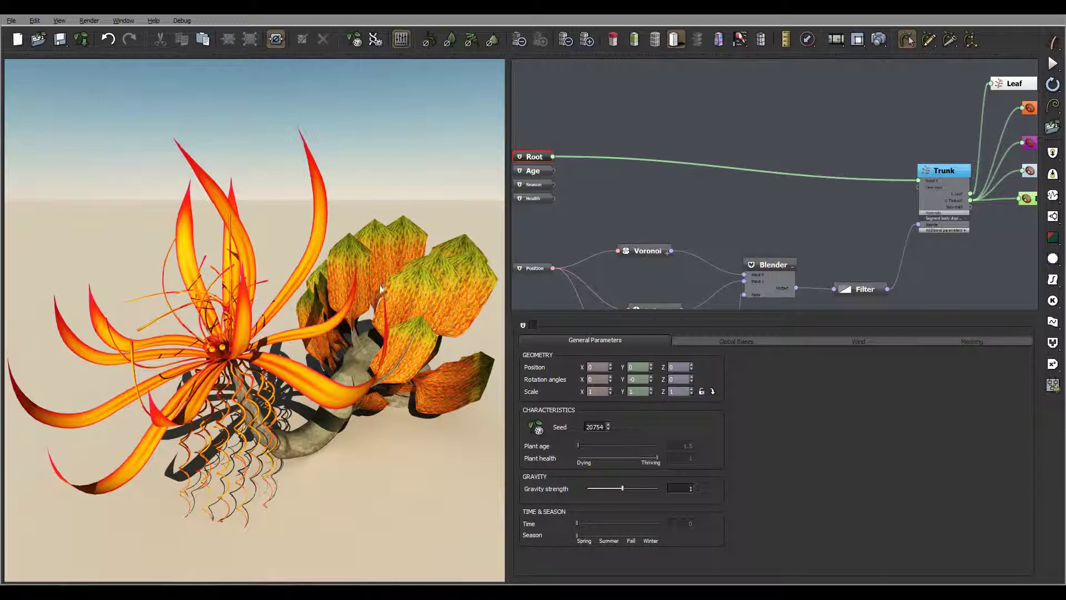
{"action": "mouse_move", "coordinate": [438, 325]}
{"action": "right_mouse_down"}
{"action": "mouse_move", "coordinate": [429, 364]}
{"action": "mouse_move", "coordinate": [325, 347]}
{"action": "mouse_move", "coordinate": [338, 336]}
{"action": "mouse_move", "coordinate": [433, 331]}
{"action": "right_mouse_up"}
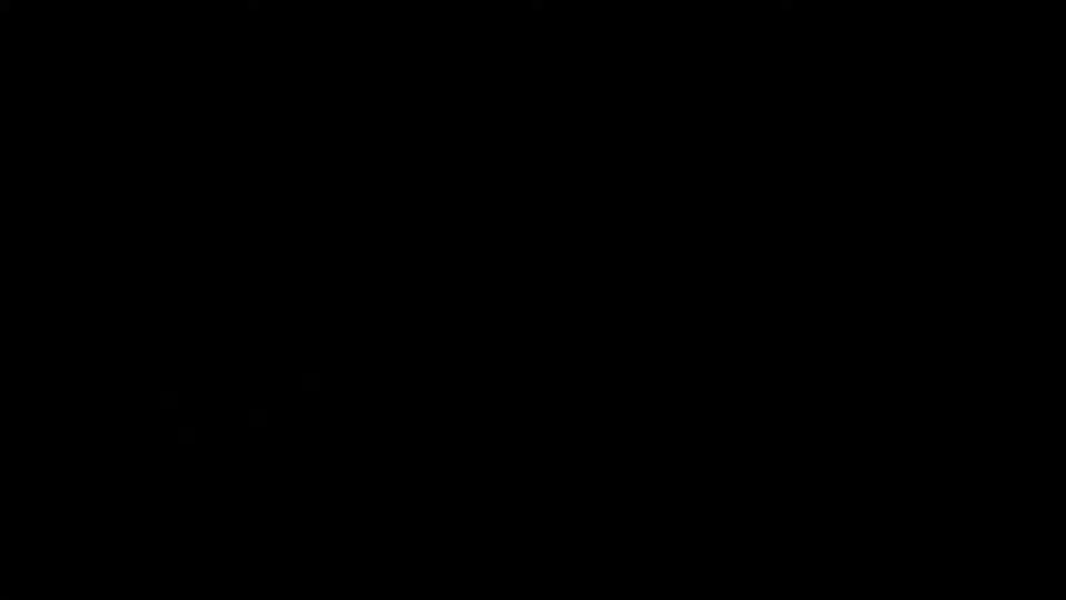